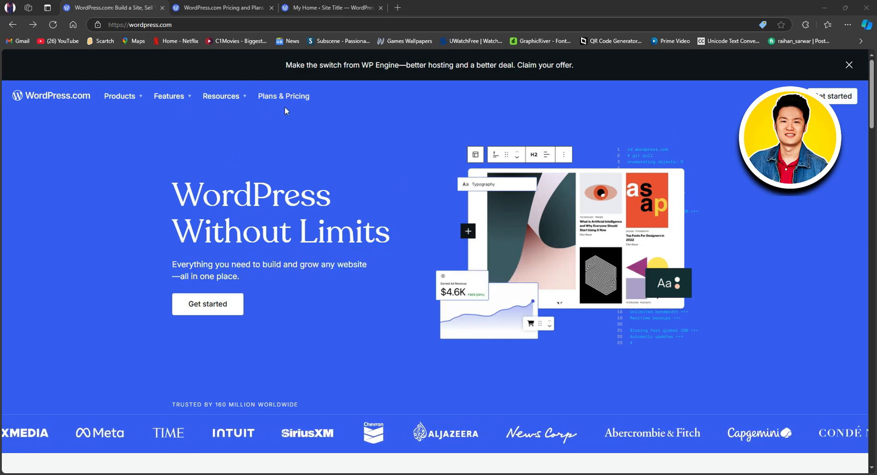
Review the WordPress.com pricing plans and compare the features listed for Personal, Premium, Business, Commerce and Enterprise
left_click(220, 5)
scroll(490, 139, "down", 4)
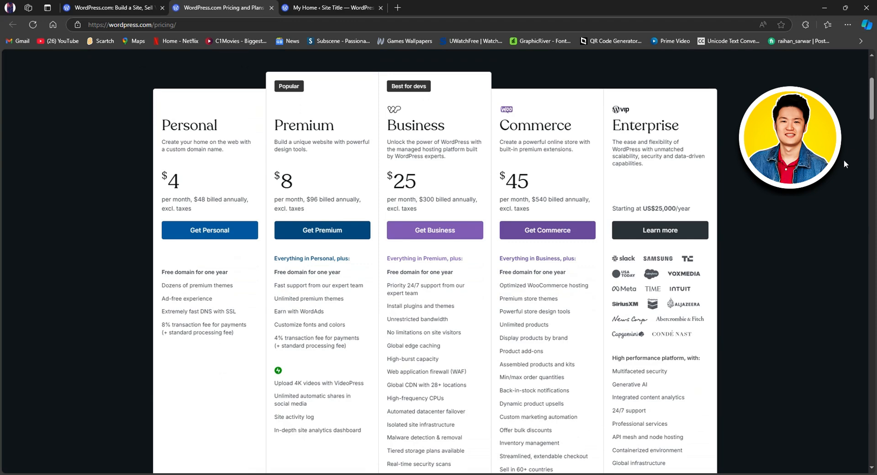
scroll(843, 160, "down", 5)
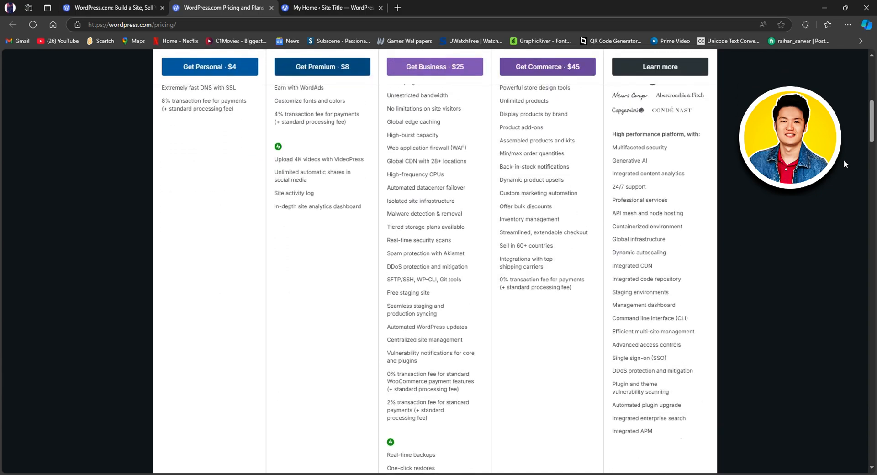
scroll(843, 159, "down", 5)
scroll(843, 160, "up", 5)
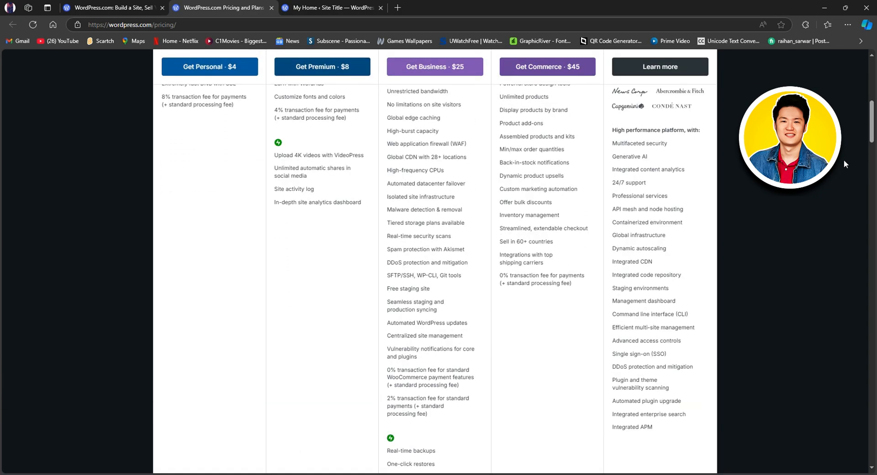
scroll(843, 159, "up", 8)
scroll(843, 160, "down", 1)
scroll(843, 160, "up", 3)
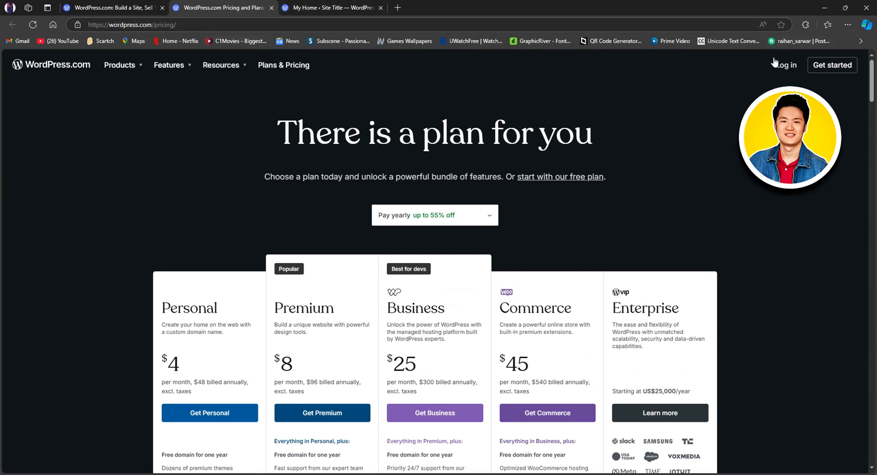
Switch to the site's My Home dashboard and hide the Renew Your Plan notice forever
left_click(339, 7)
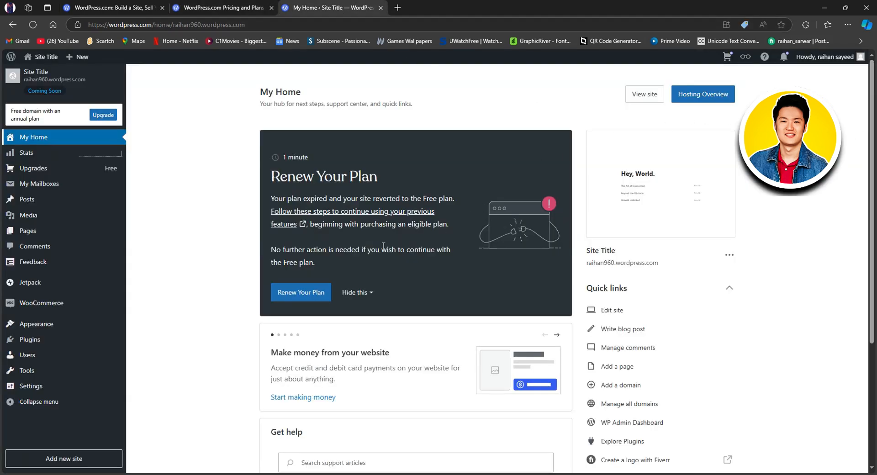
left_click(368, 295)
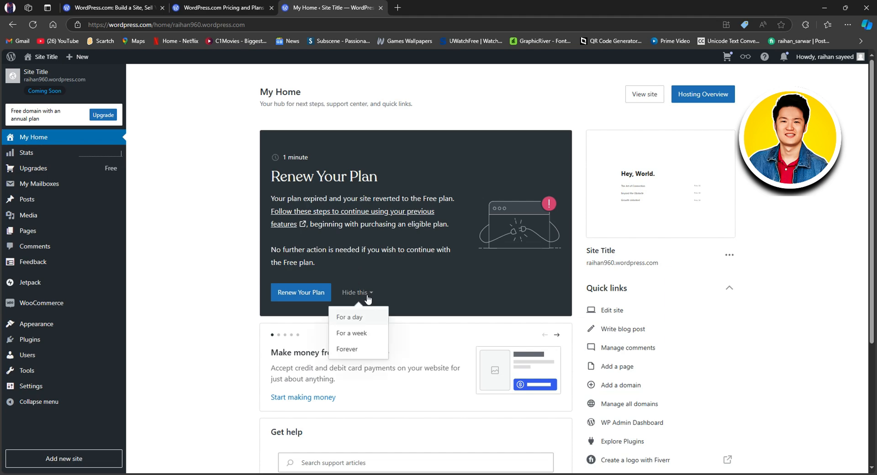
left_click(360, 351)
Look through the My Home dashboard, from the next steps and domain offer down to the help resources
scroll(230, 287, "down", 1)
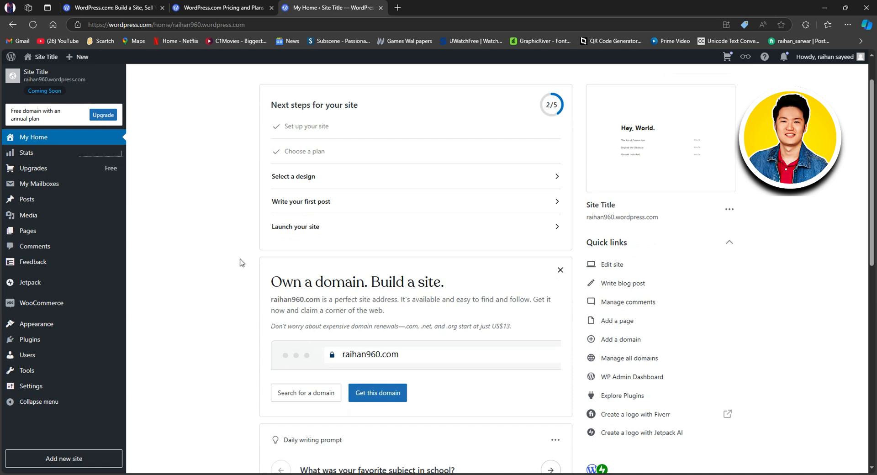
scroll(252, 261, "down", 3)
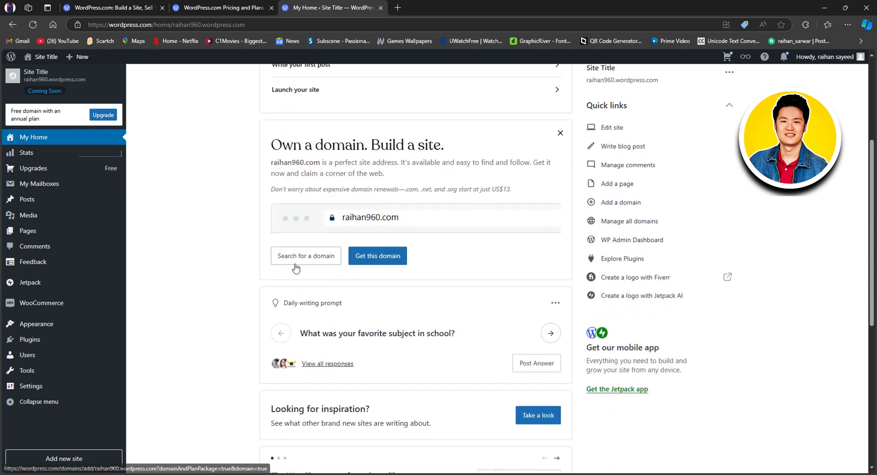
scroll(395, 269, "down", 3)
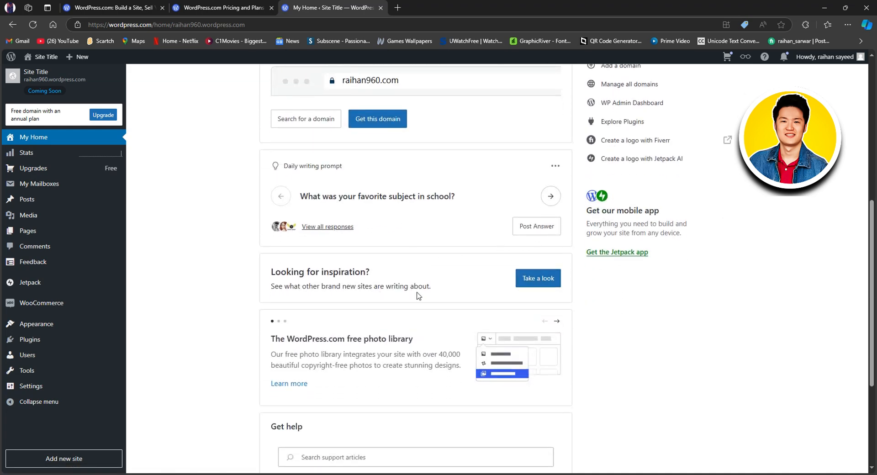
scroll(533, 298, "down", 4)
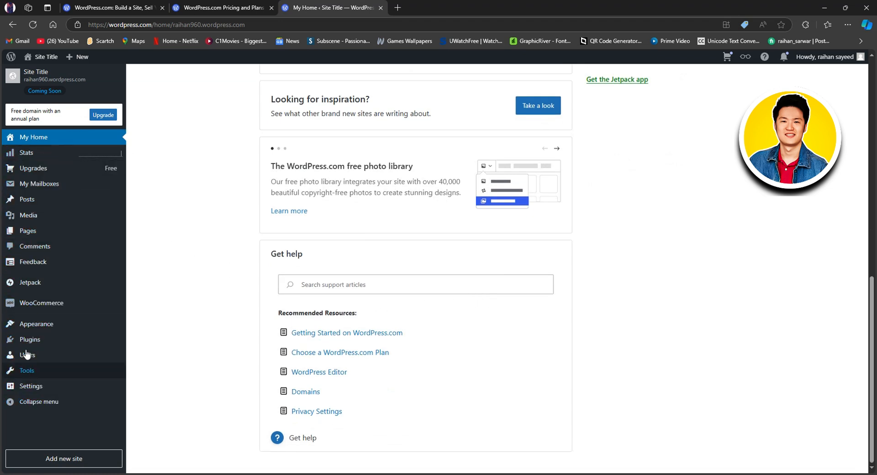
Start adding a new site, browse the suggested domains including additional results, and return to My Home
left_click(63, 461)
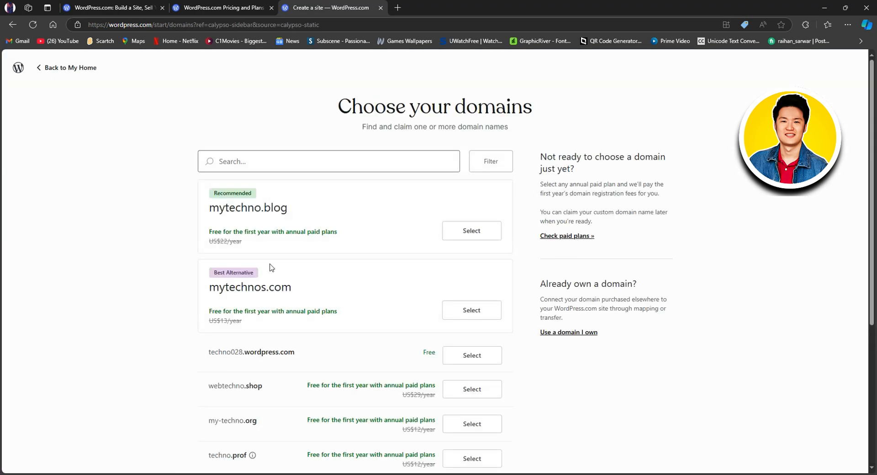
scroll(371, 225, "down", 3)
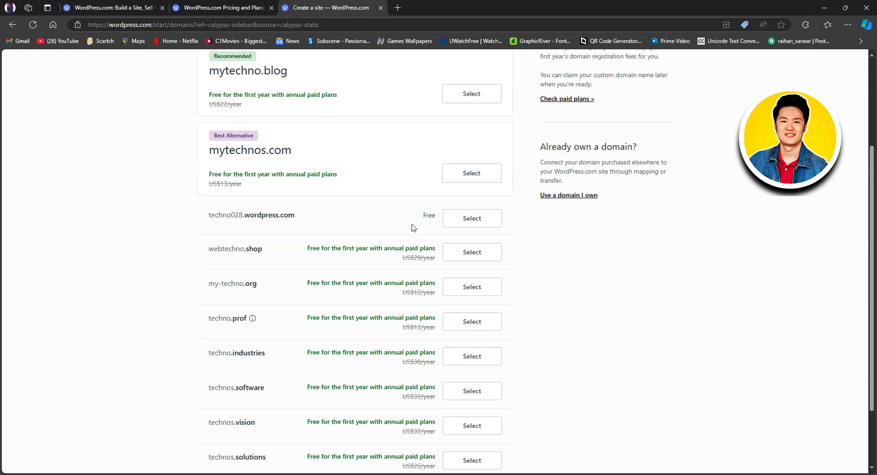
scroll(413, 228, "down", 2)
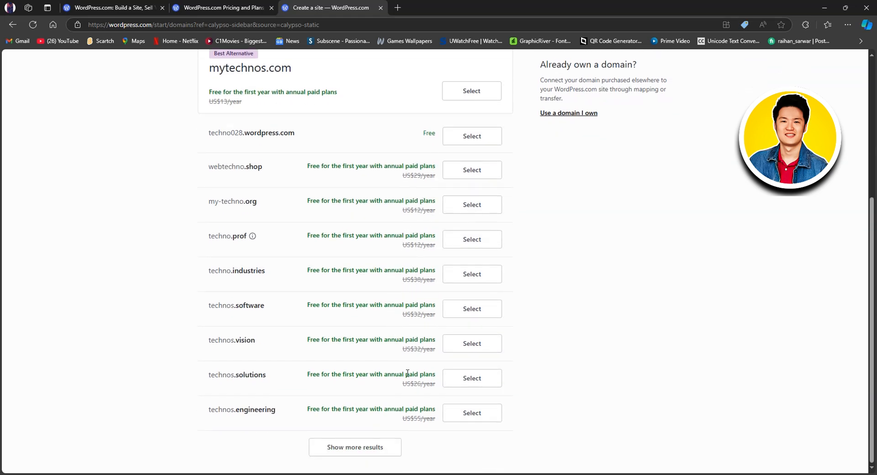
left_click(354, 451)
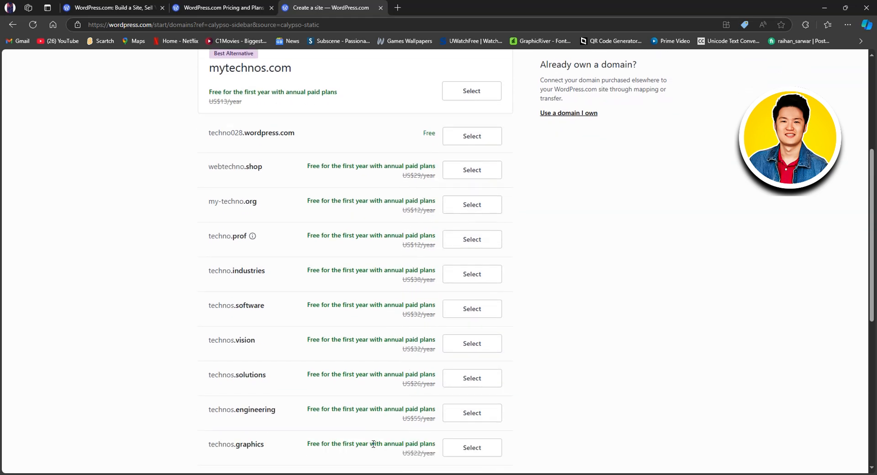
scroll(400, 418, "down", 7)
scroll(401, 407, "up", 9)
scroll(390, 392, "up", 3)
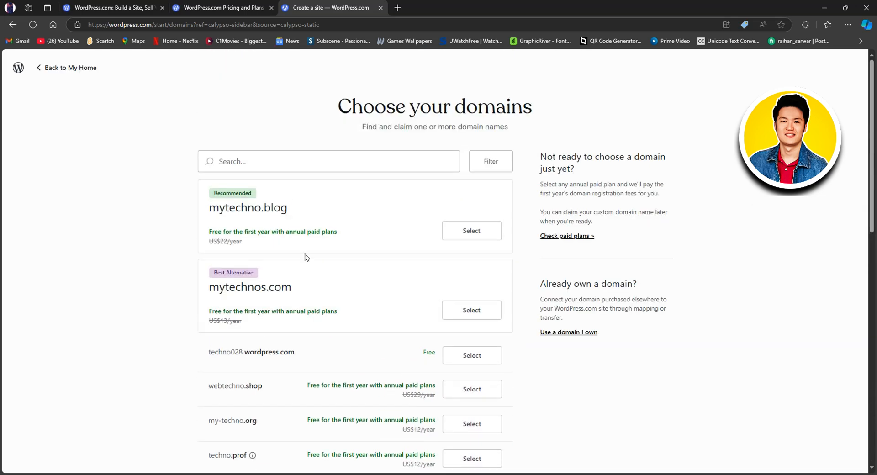
left_click(44, 67)
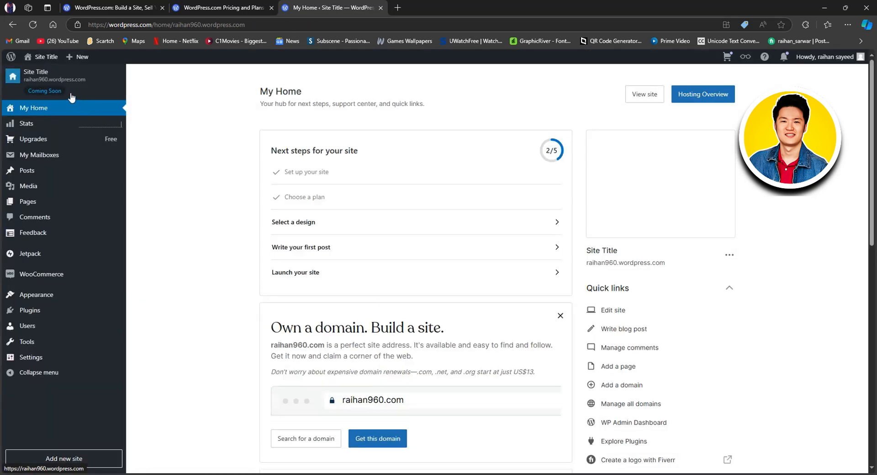
Open the site's Jetpack Stats and examine the traffic highlights, daily chart and every report section below
left_click(26, 155)
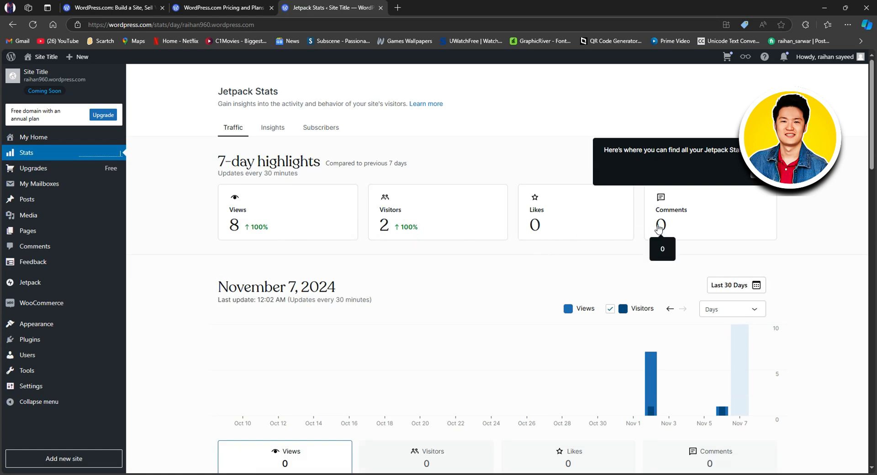
scroll(639, 233, "down", 1)
scroll(636, 234, "down", 2)
scroll(519, 246, "down", 1)
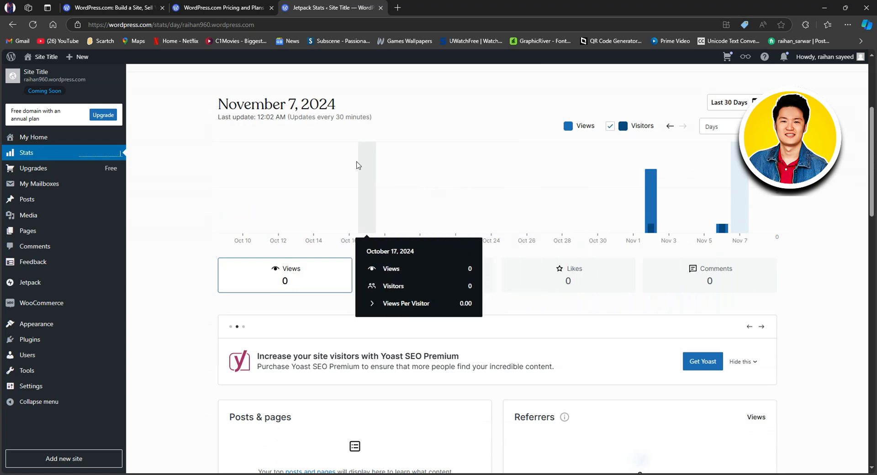
scroll(738, 249, "down", 3)
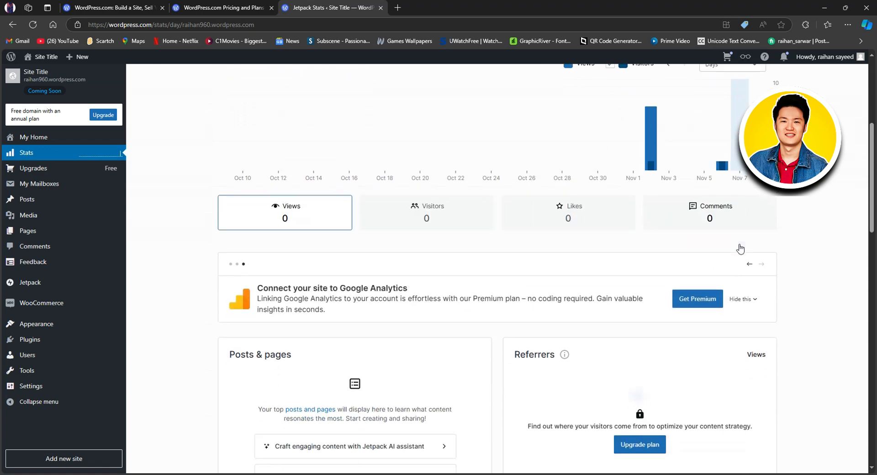
scroll(739, 249, "down", 3)
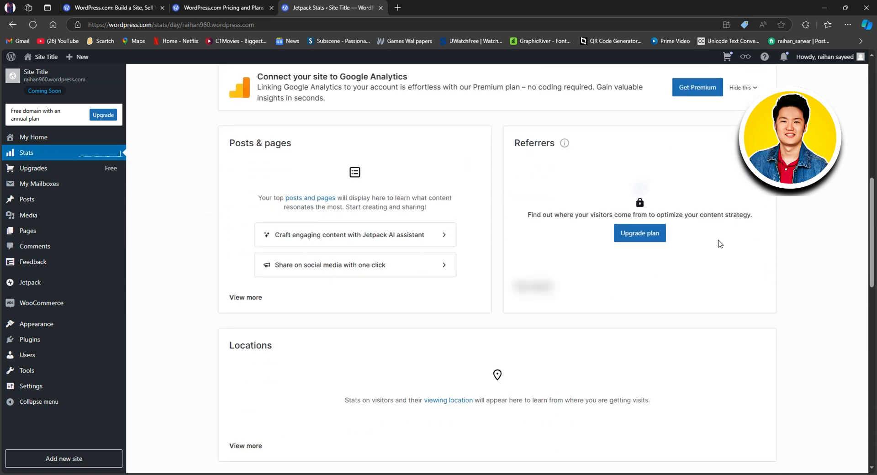
scroll(720, 244, "down", 6)
scroll(476, 218, "up", 3)
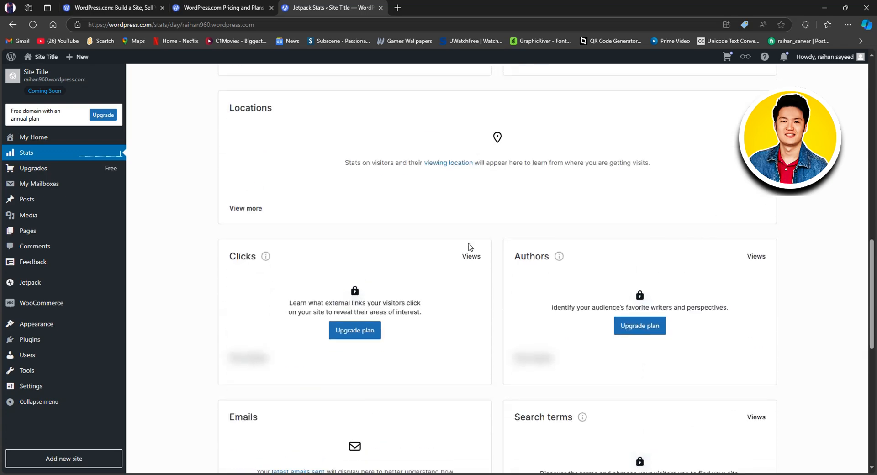
scroll(484, 248, "down", 2)
scroll(555, 289, "down", 8)
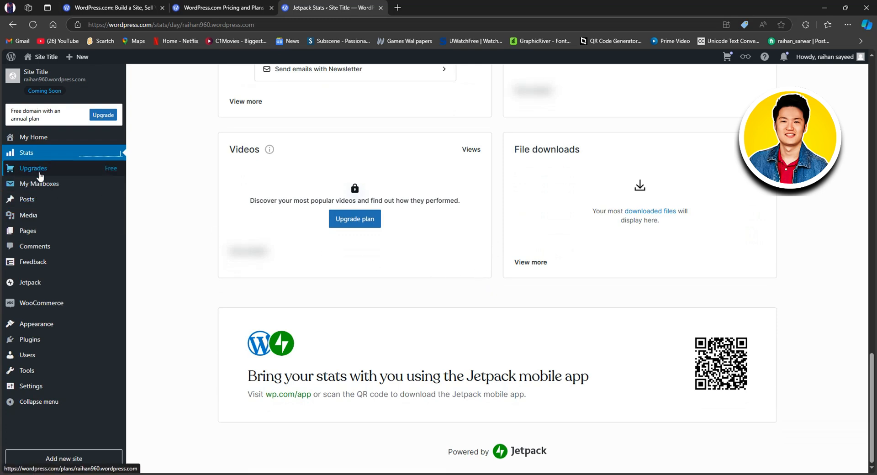
View the site's mailboxes page and its list of published posts
mouse_move(40, 176)
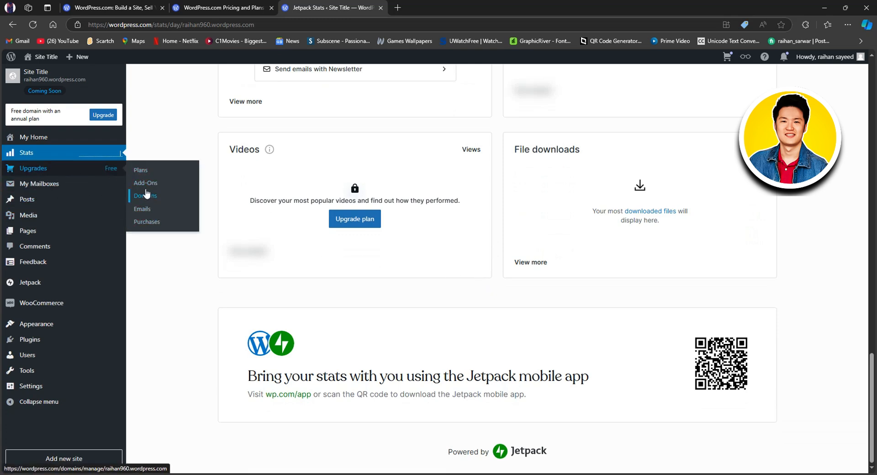
left_click(82, 186)
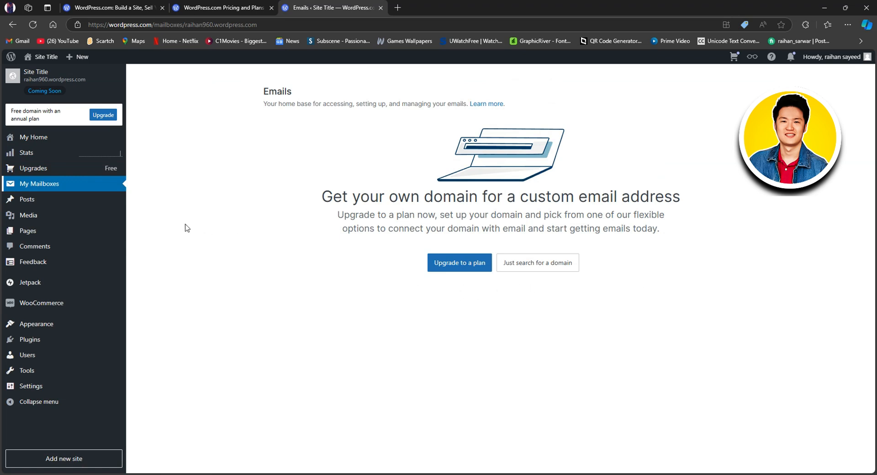
left_click(58, 206)
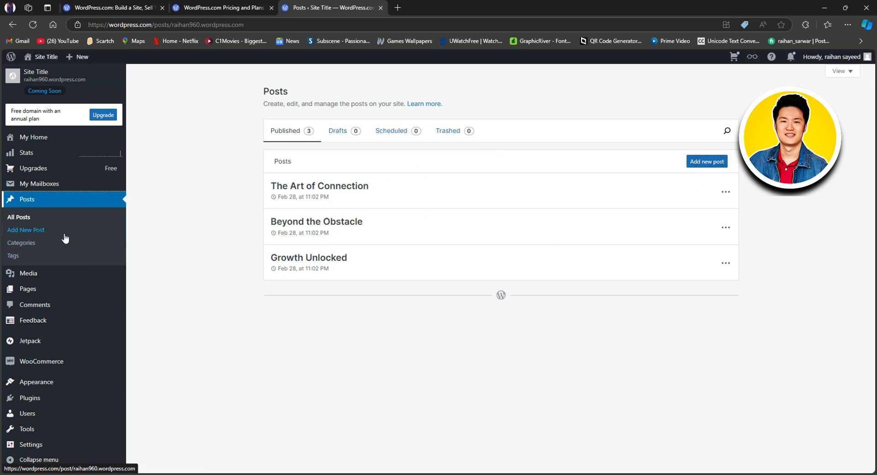
Open the post categories and inspect the new category form, closing it without adding a category
left_click(36, 243)
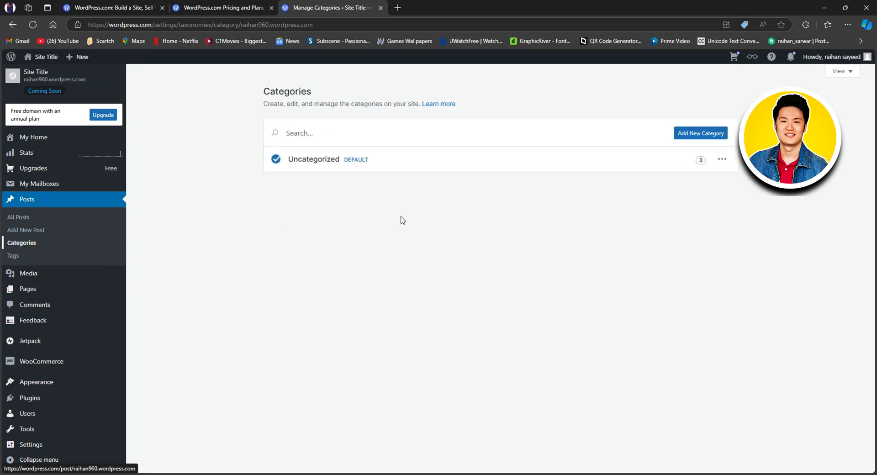
left_click(701, 133)
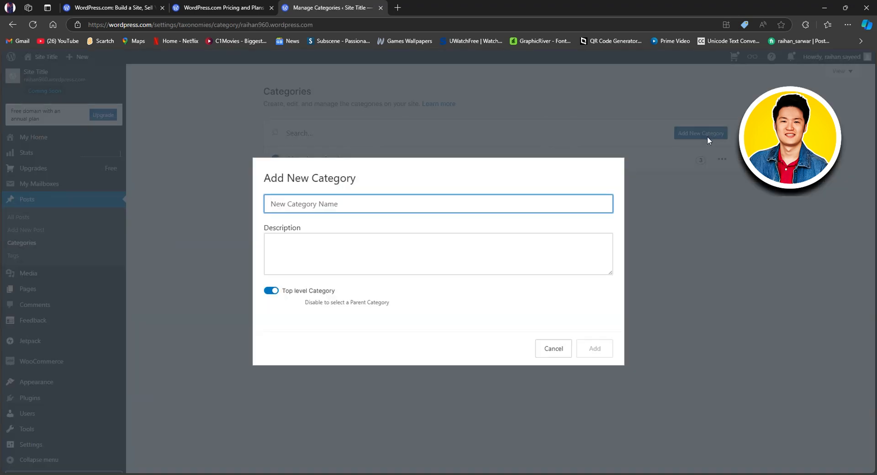
left_click(311, 260)
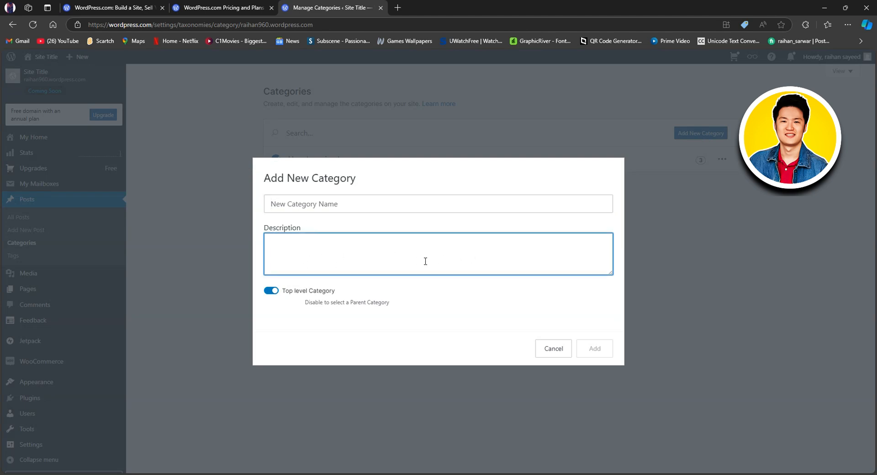
left_click(554, 352)
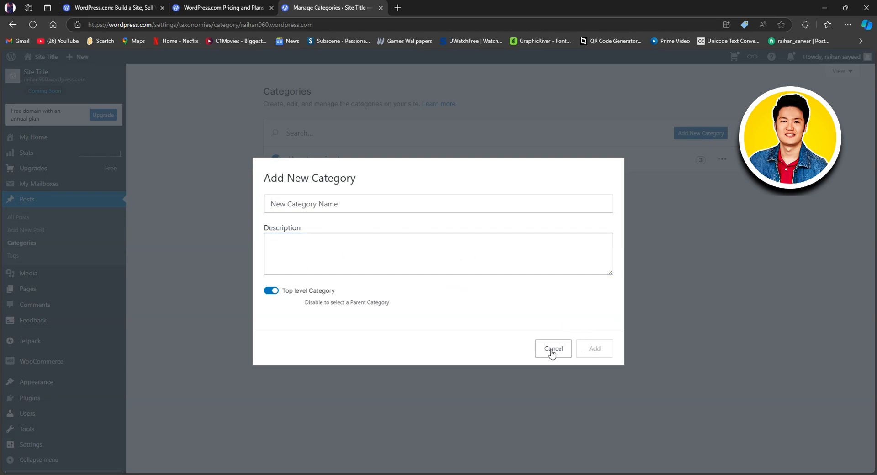
Open the post tags and inspect the new tag form, closing it without adding a tag
left_click(40, 262)
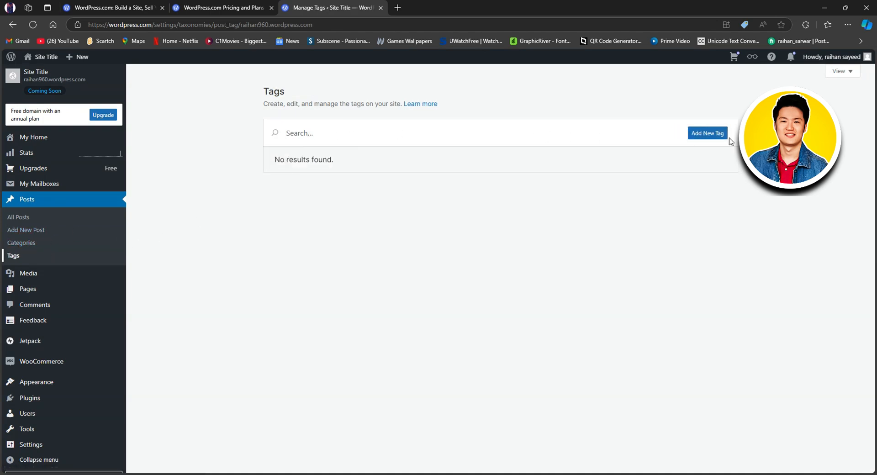
left_click(706, 133)
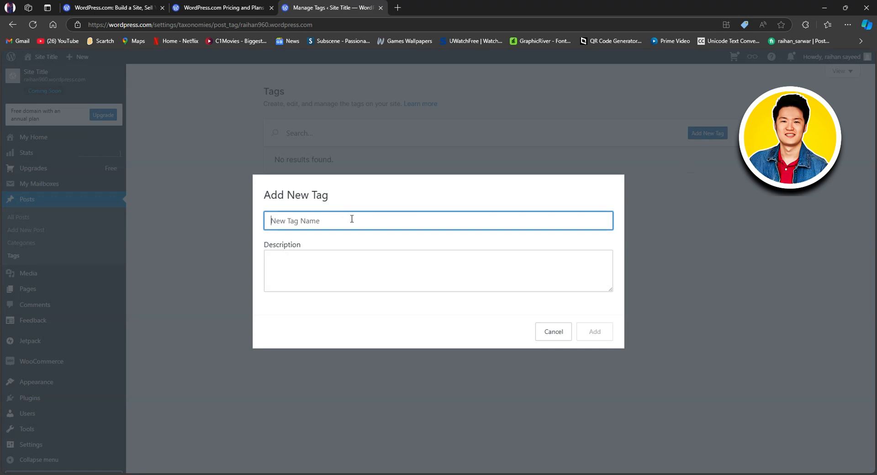
left_click(325, 271)
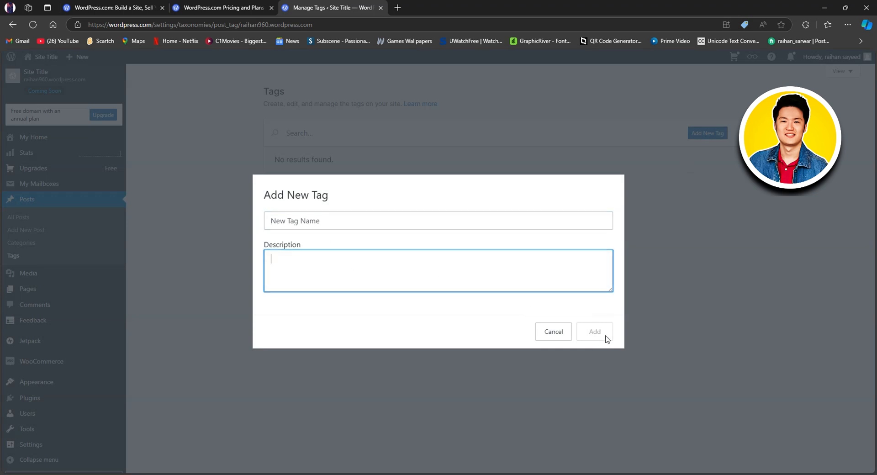
left_click(558, 332)
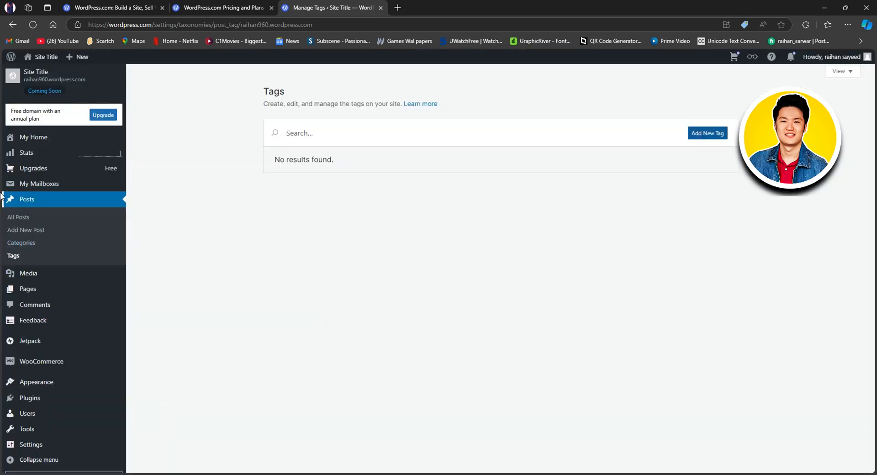
Open the site's media library
left_click(28, 275)
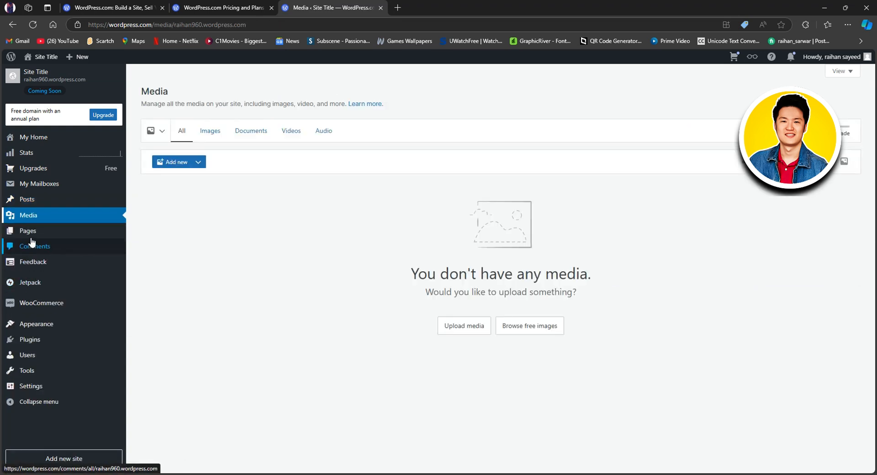
mouse_move(27, 234)
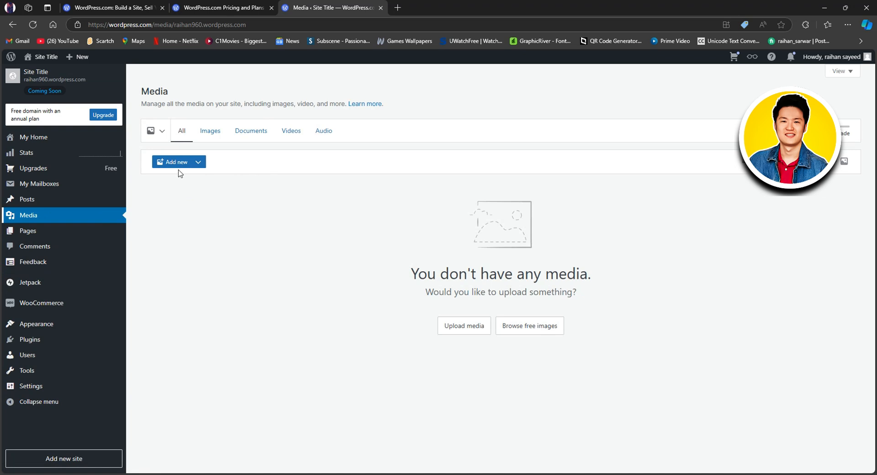
Inspect the extra option for adding media and view the library filtered by images and by documents, ending on images
left_click(197, 163)
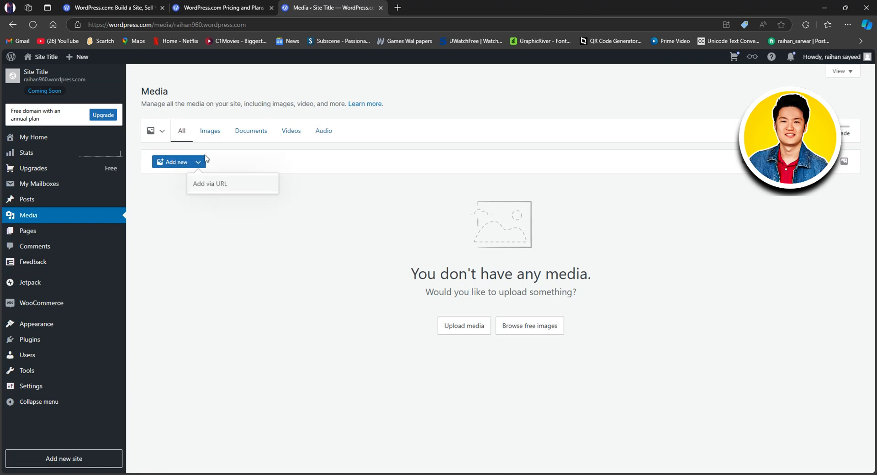
left_click(208, 132)
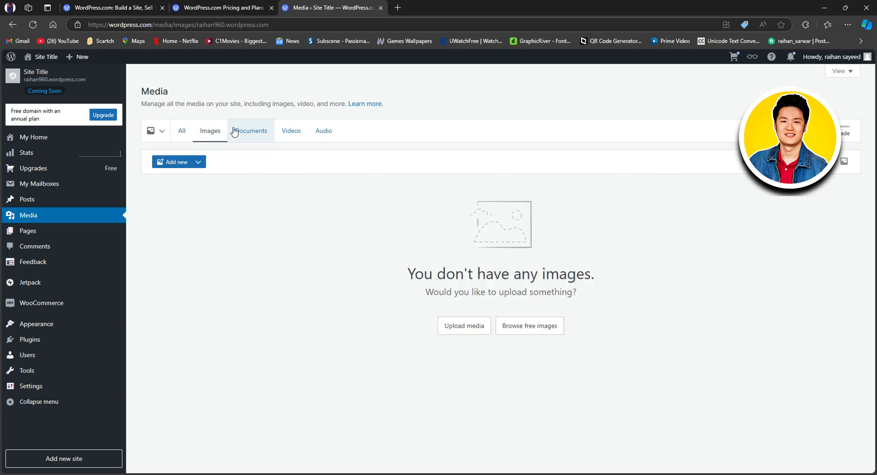
left_click(234, 132)
left_click(226, 132)
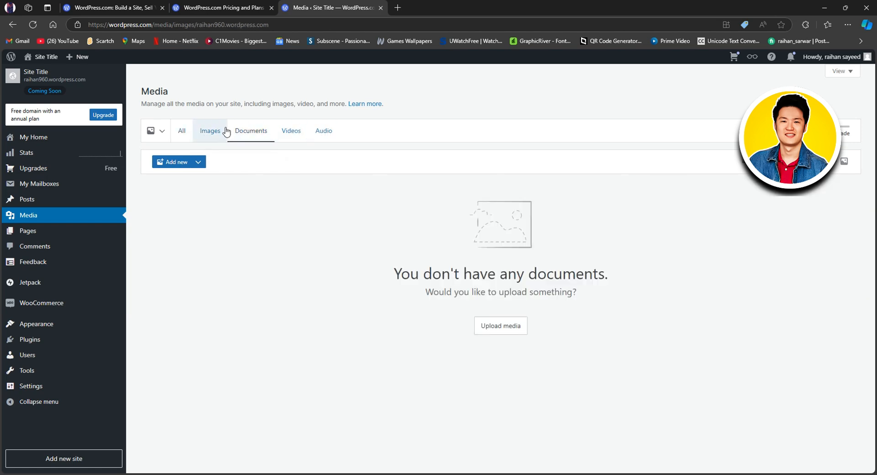
Upload the image 924085-classic-muscle-cars-wallpaper-2048x1152-720p from the Others (F:) drive to the media library
left_click(176, 163)
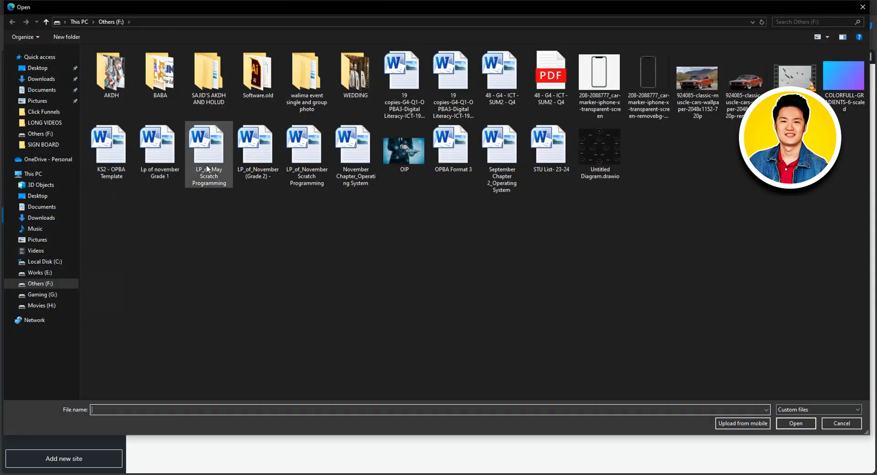
left_click(695, 97)
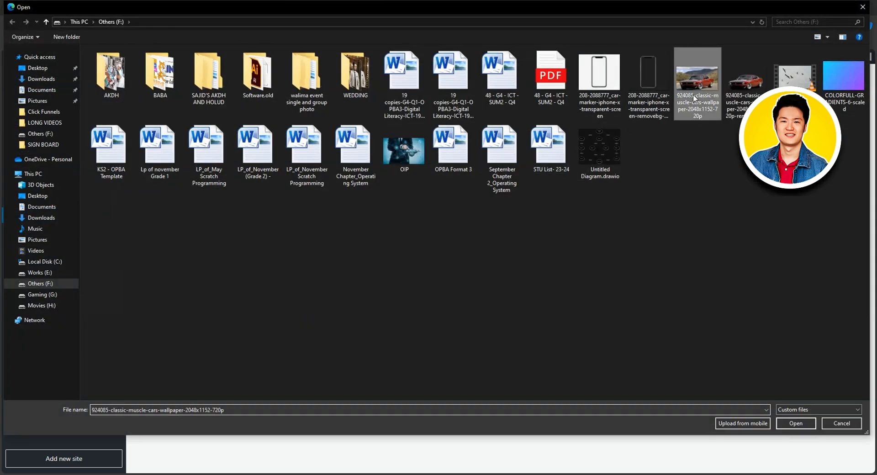
left_click(793, 423)
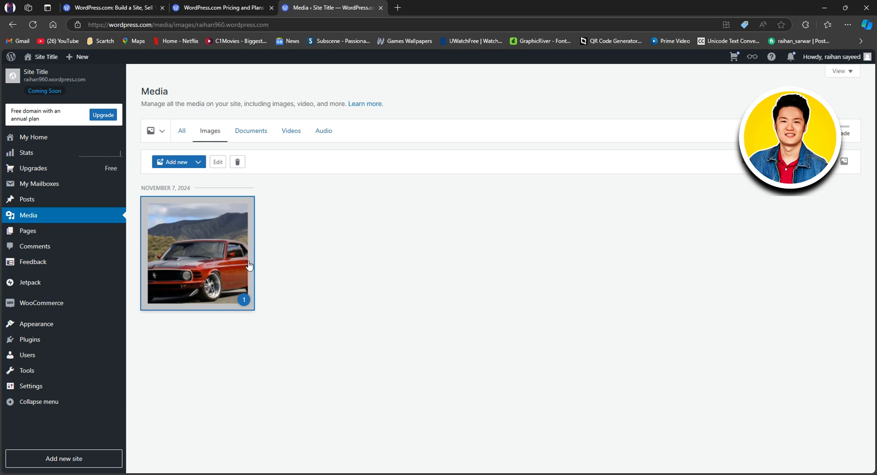
Open the site's pages and start a new page from the featured Store layout
left_click(79, 233)
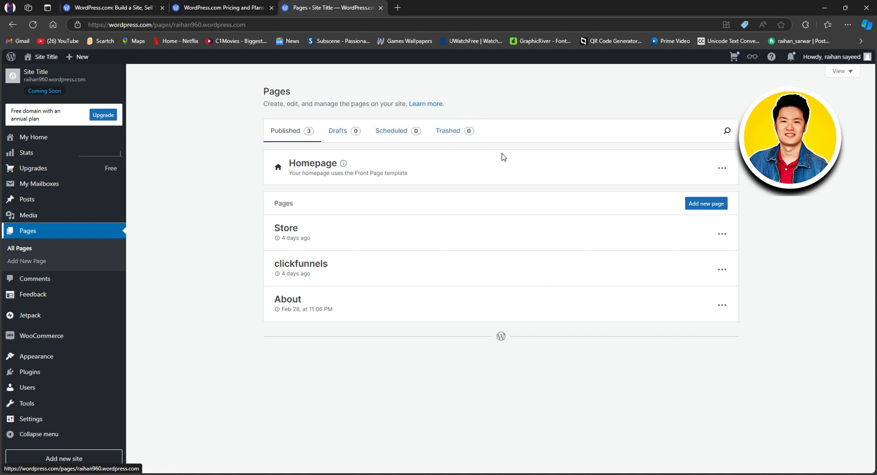
left_click(699, 205)
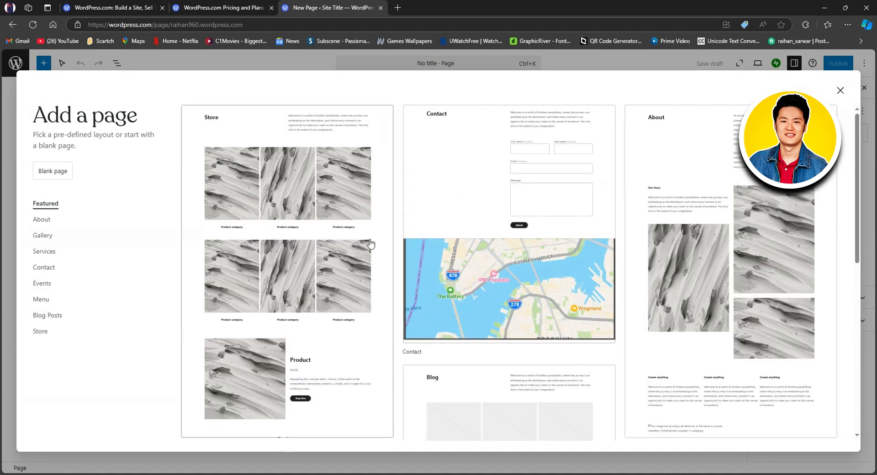
left_click(311, 261)
scroll(369, 272, "down", 2)
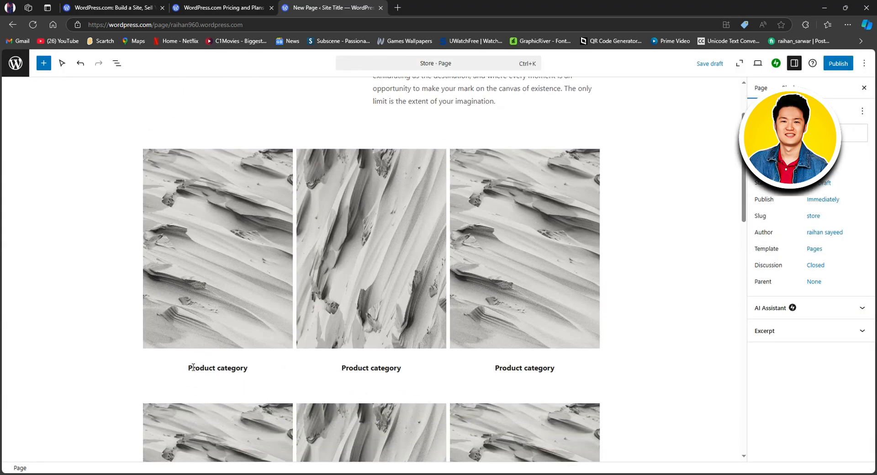
Select the text of the first Product category heading and inspect its link field and additional formatting options
left_click_drag(188, 368, 253, 368)
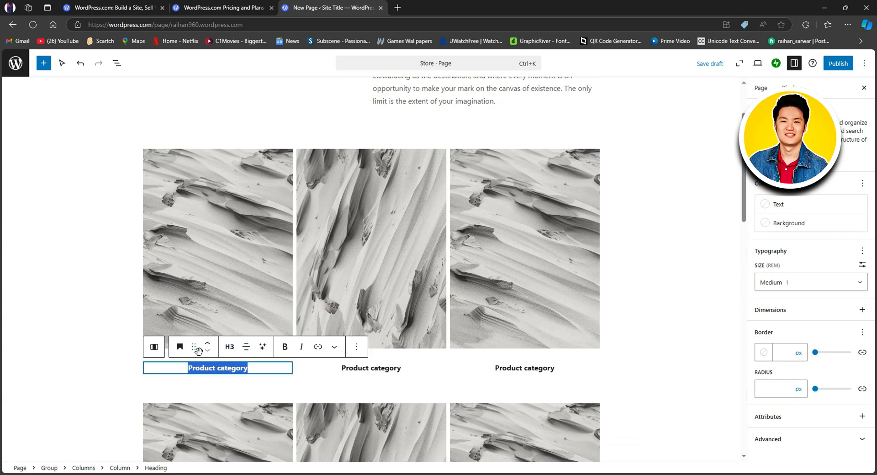
left_click(319, 349)
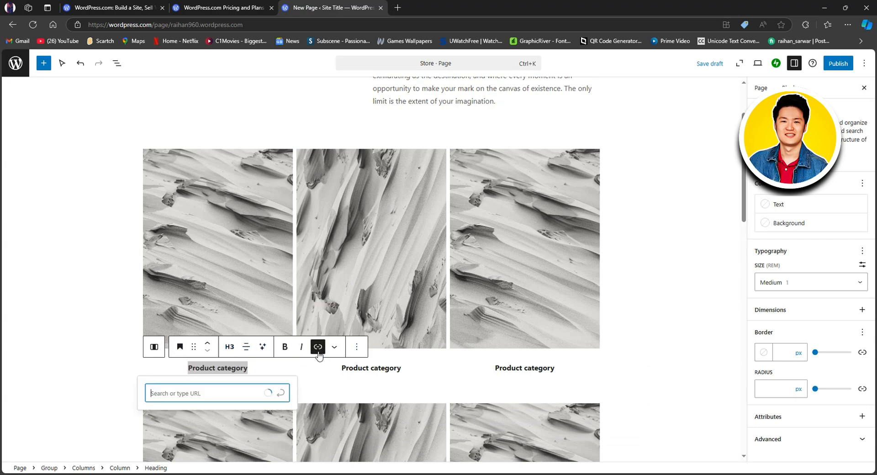
left_click(334, 347)
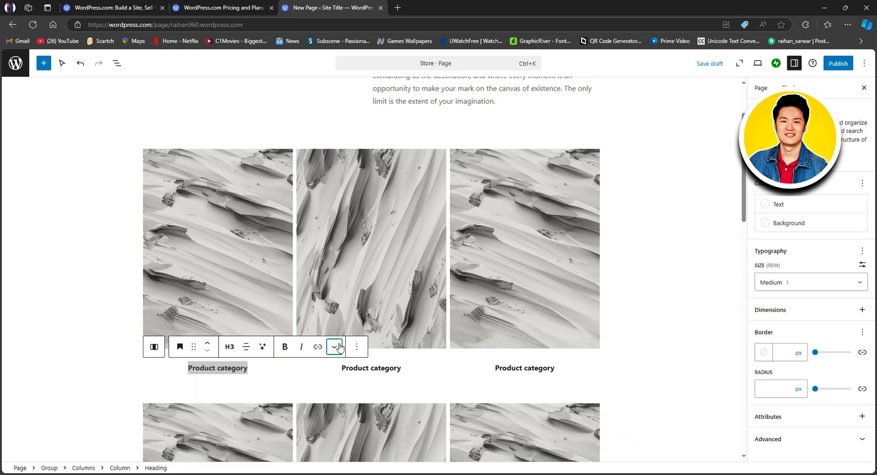
left_click(334, 346)
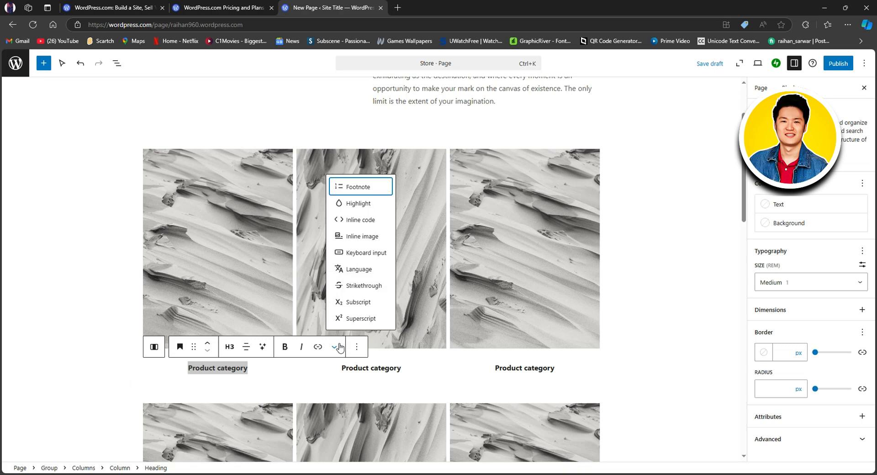
Set the first Product category heading's text color to Vivid red
left_click(820, 223)
left_click(792, 210)
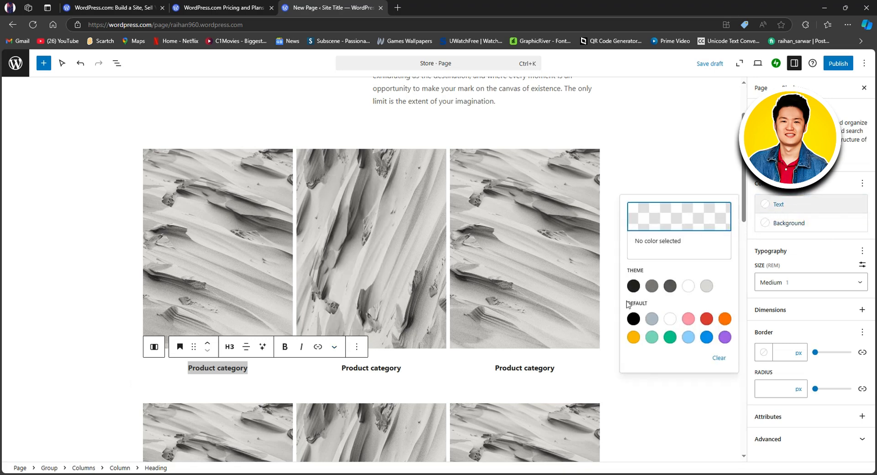
left_click(704, 320)
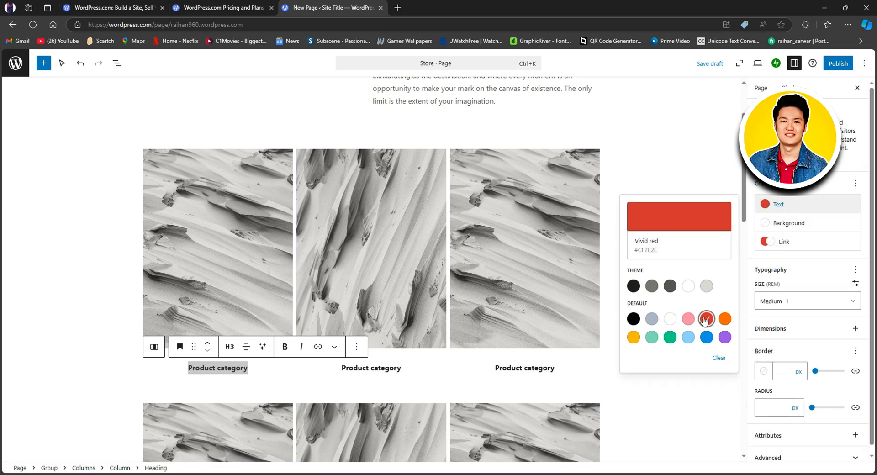
left_click(279, 421)
Replace the red Product category heading's text with "Price" and return to the pages list without saving or publishing
left_click(193, 367)
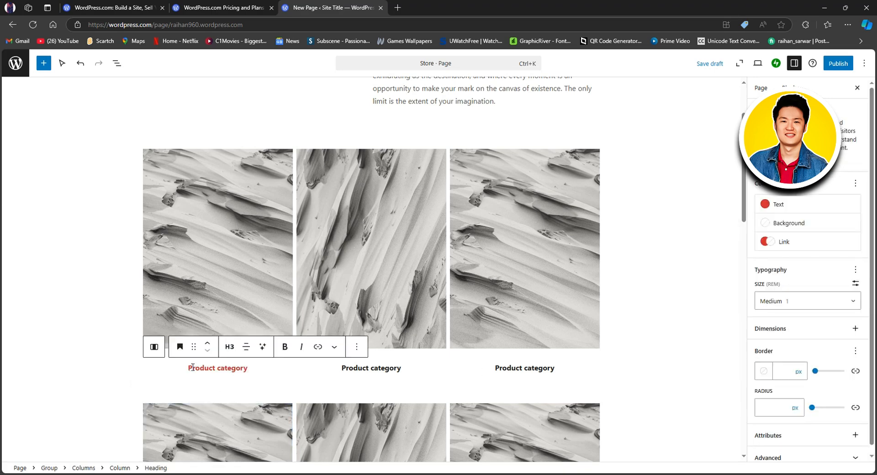
left_click_drag(193, 368, 254, 369)
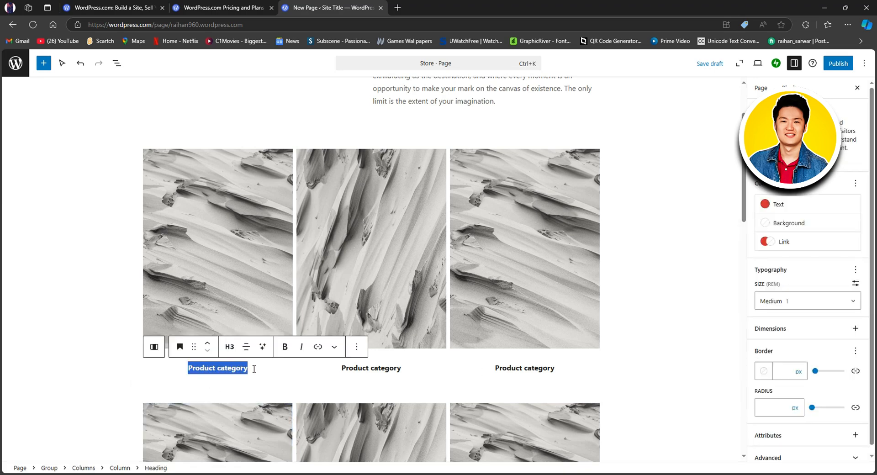
type("Price")
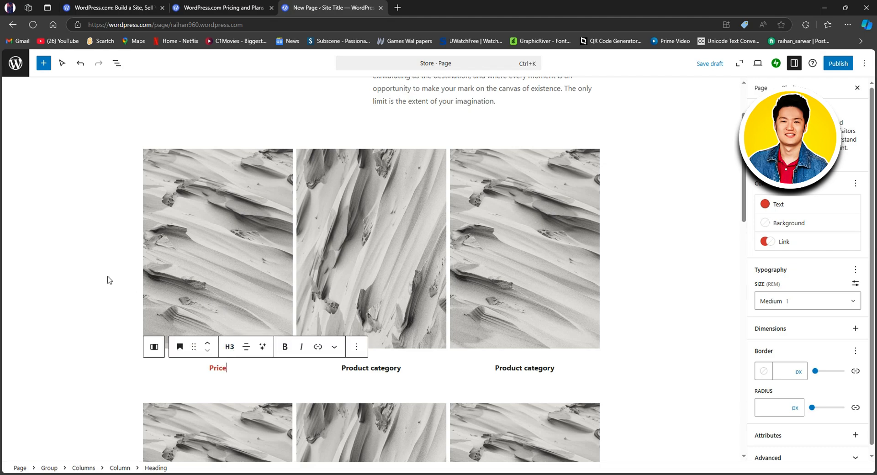
left_click(109, 280)
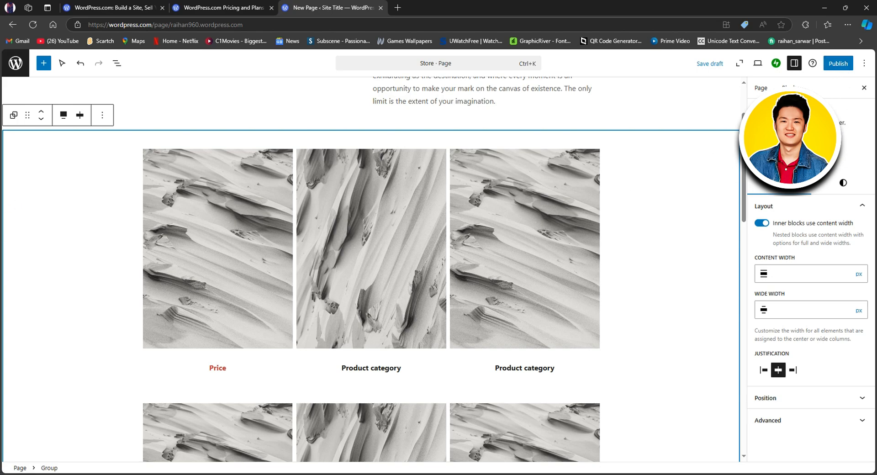
left_click(11, 26)
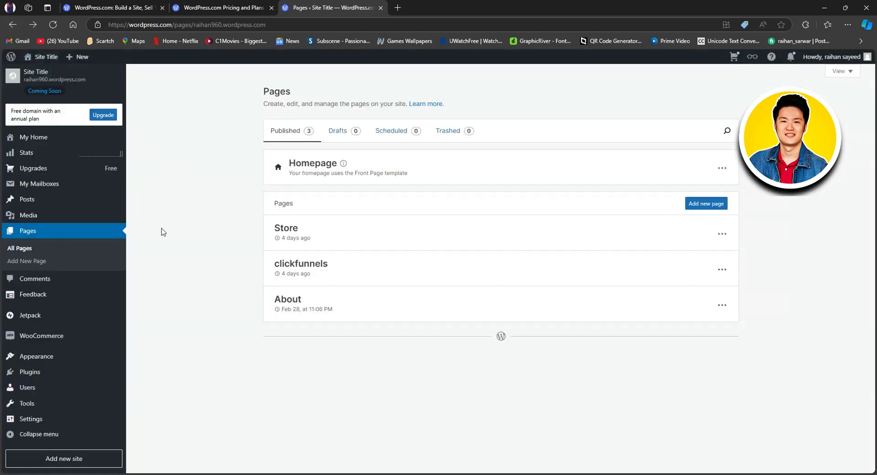
Open the site's comments and view the pending, approved, spam and trash lists
left_click(56, 279)
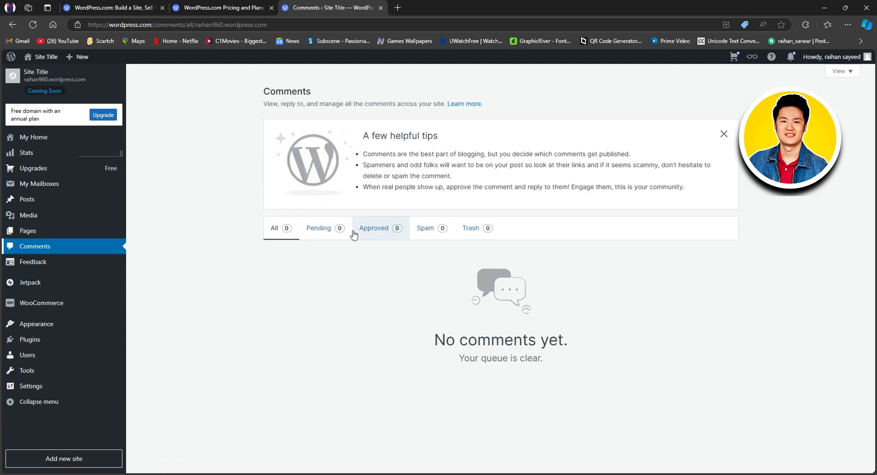
left_click(328, 230)
left_click(395, 232)
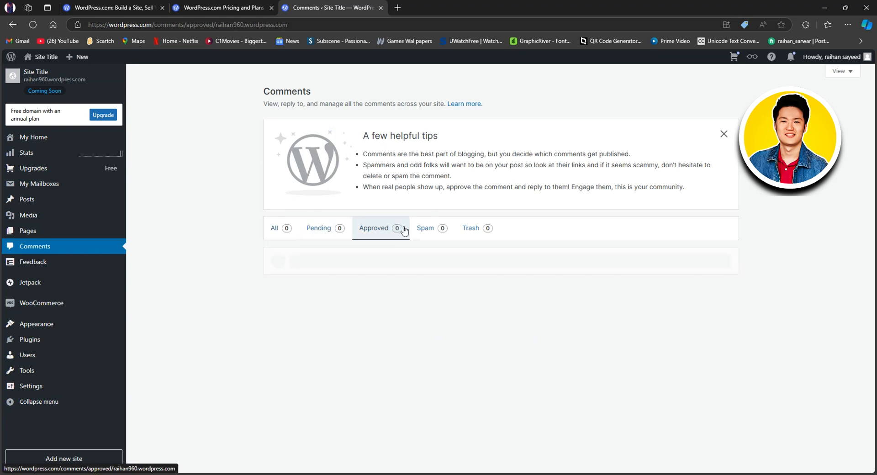
left_click(427, 234)
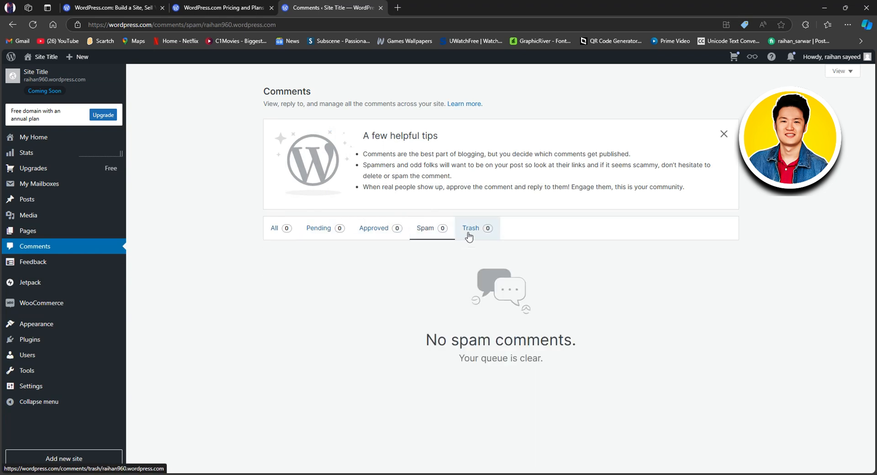
left_click(462, 236)
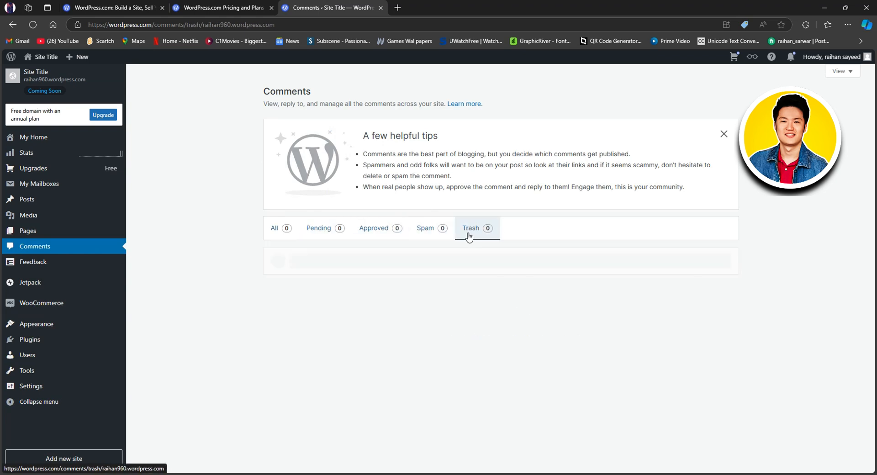
Open the feedback form responses and filter them by all sources
left_click(91, 261)
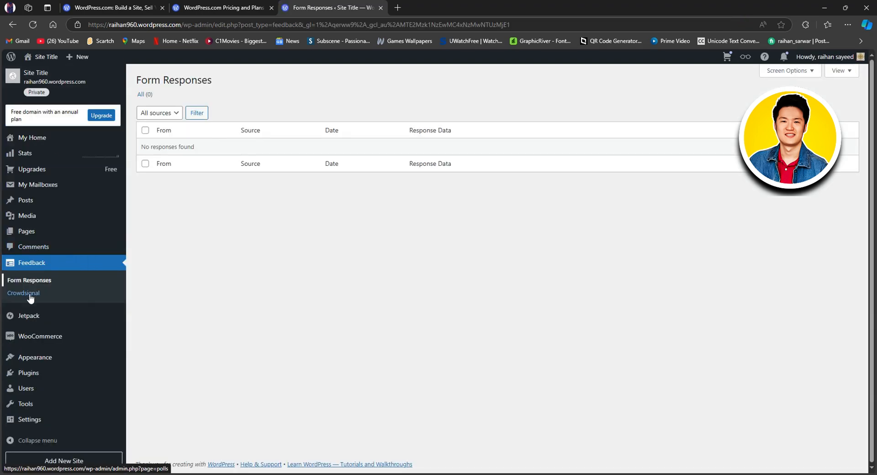
left_click(161, 114)
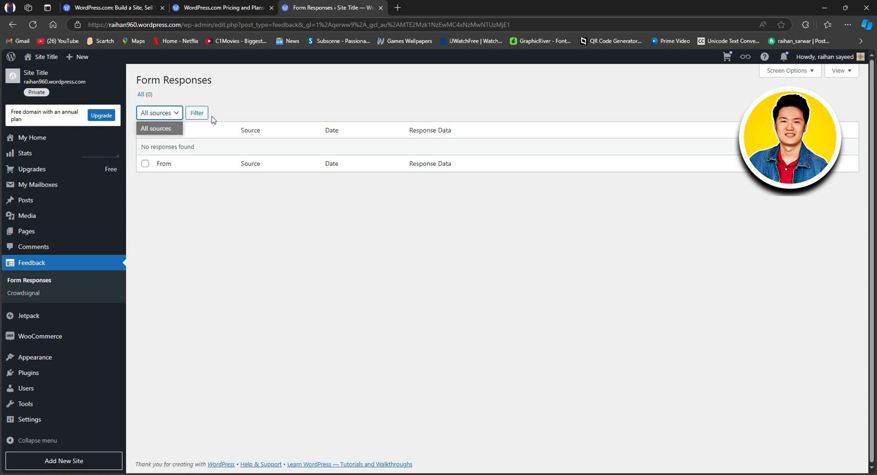
left_click(200, 113)
left_click(202, 115)
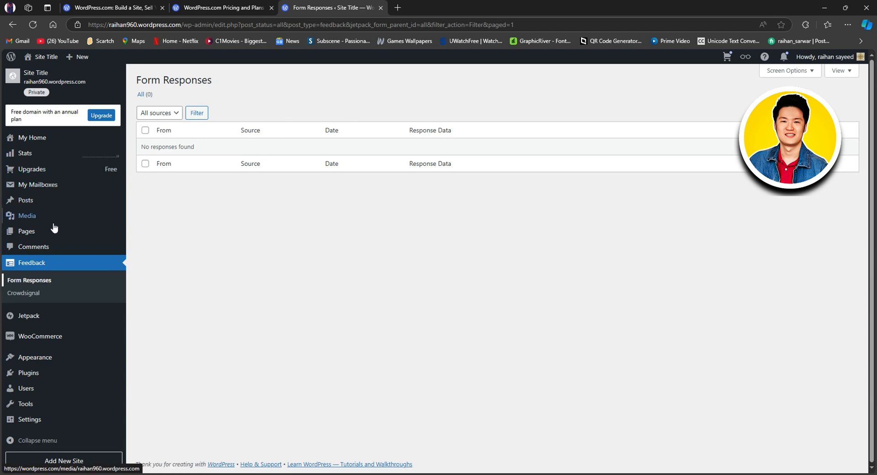
Review the Jetpack activity log and open the WooCommerce store setup page
left_click(49, 315)
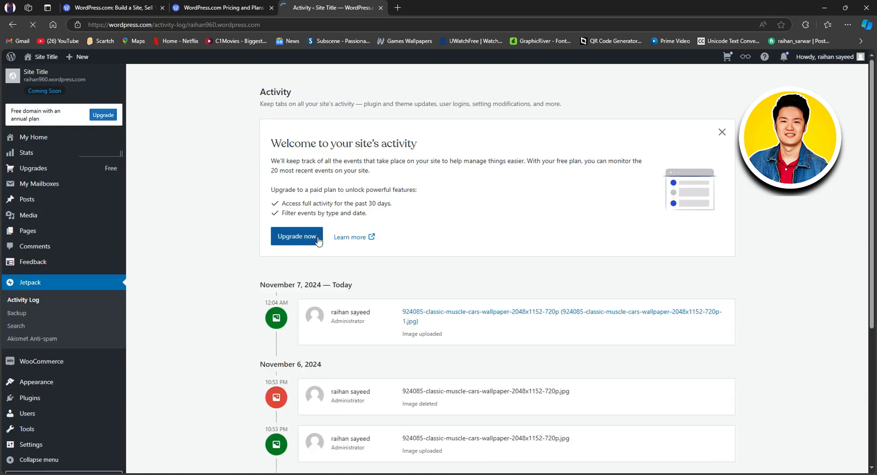
scroll(467, 424, "down", 2)
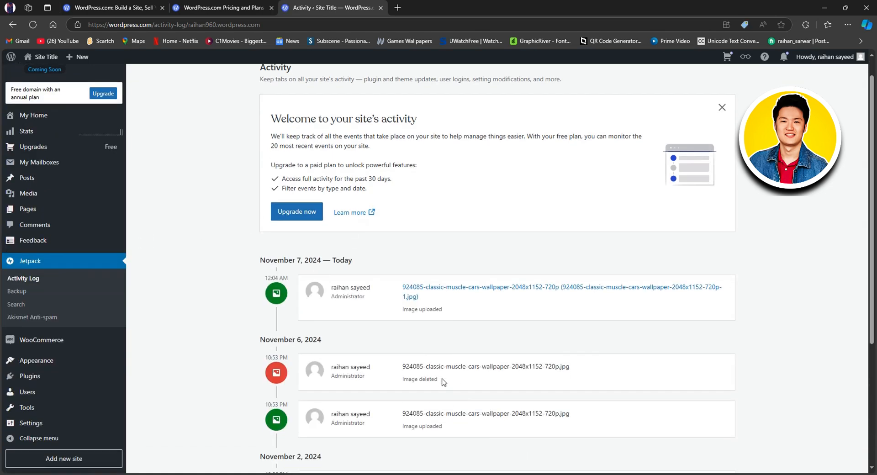
scroll(442, 384, "up", 2)
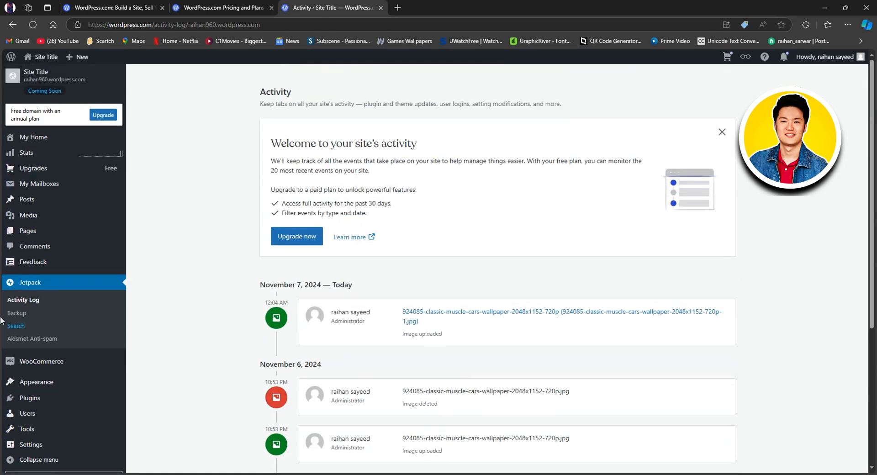
left_click(40, 361)
Open the site's themes, compare My Themes with the Recommended ones, and list the additional theme categories
mouse_move(68, 328)
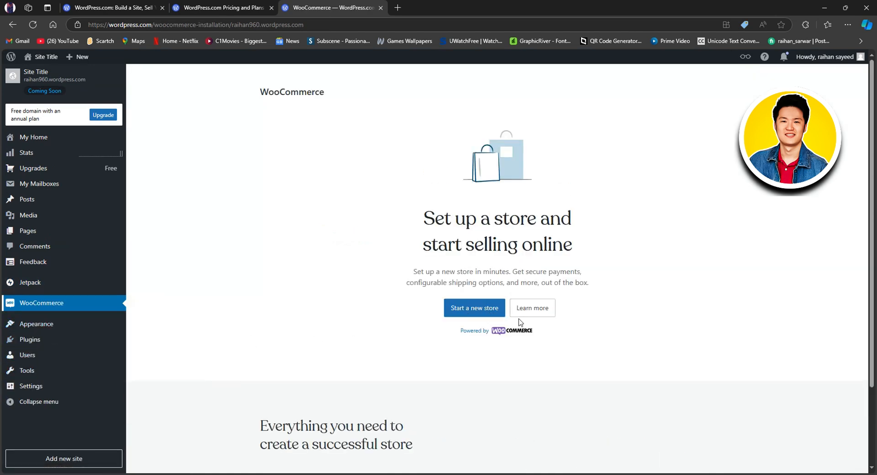
left_click(81, 327)
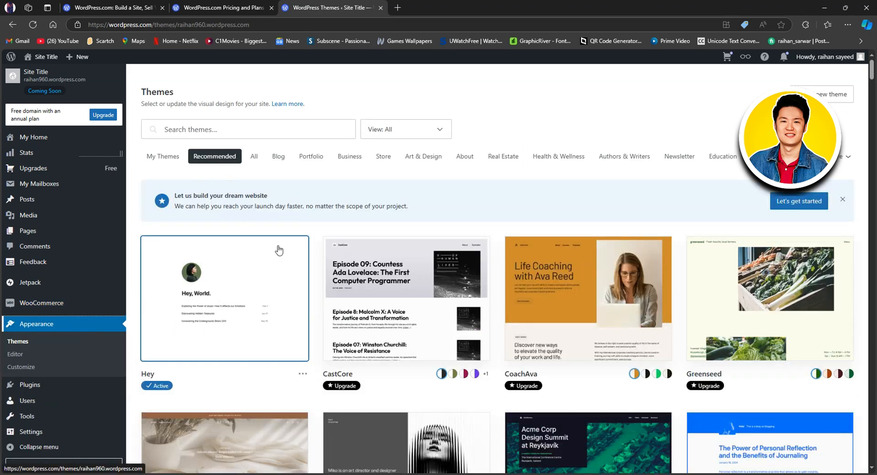
left_click(178, 160)
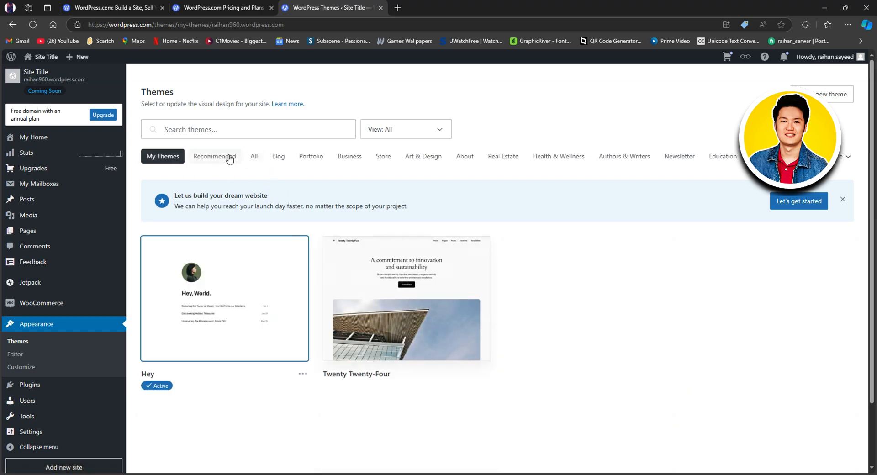
left_click(230, 158)
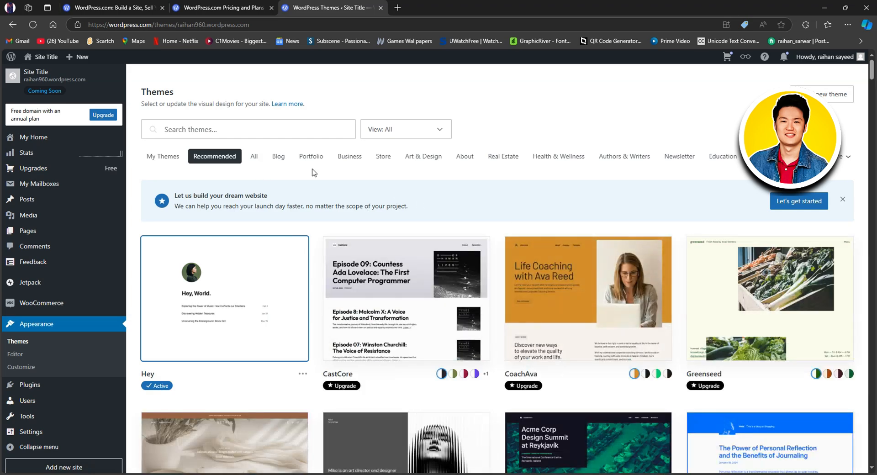
left_click(840, 160)
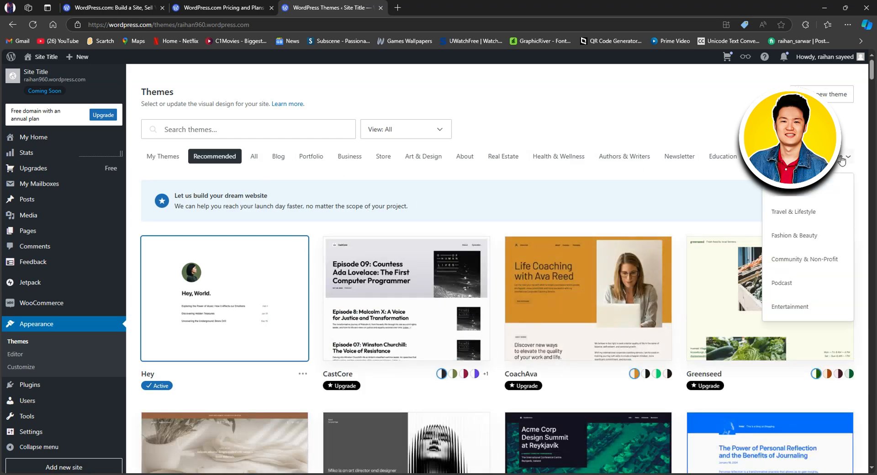
Browse the recommended and partner themes, review the STAX theme's details, and return to the theme list
left_click(665, 201)
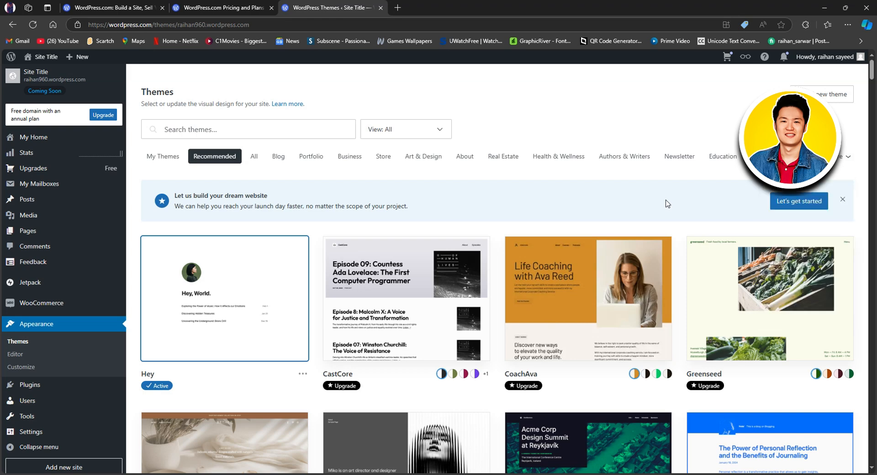
scroll(613, 294, "down", 4)
scroll(600, 310, "up", 1)
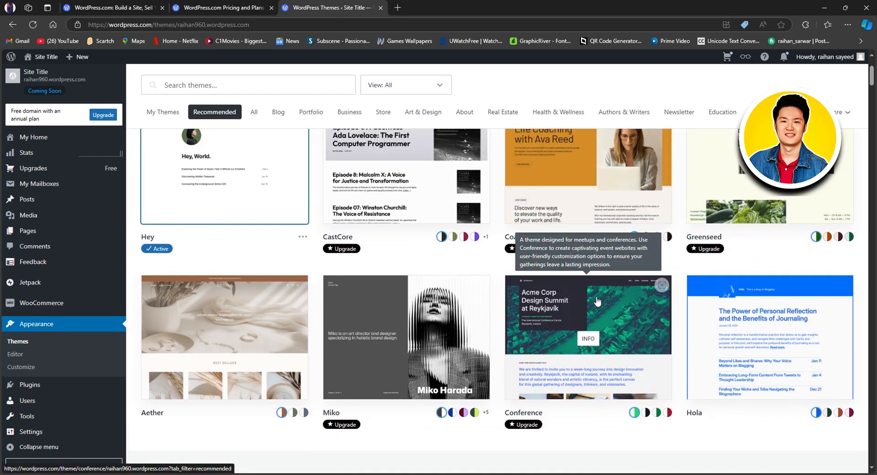
scroll(406, 297, "down", 1)
scroll(433, 303, "down", 2)
scroll(433, 303, "down", 1)
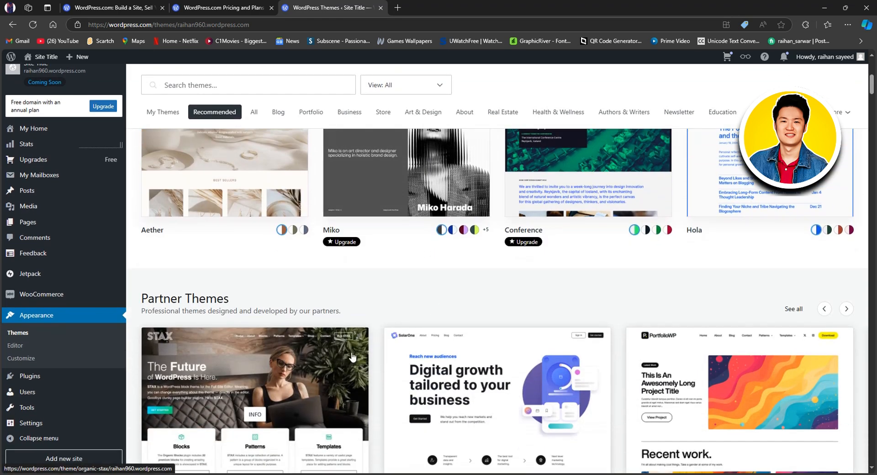
scroll(253, 407, "down", 2)
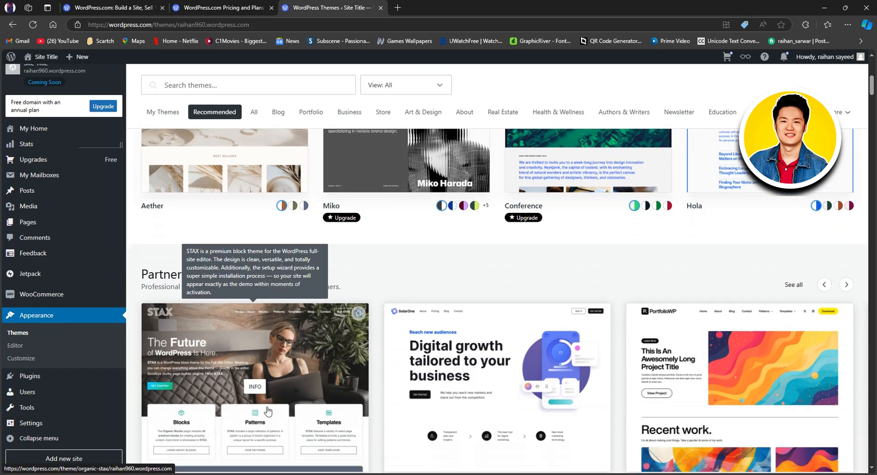
left_click(277, 354)
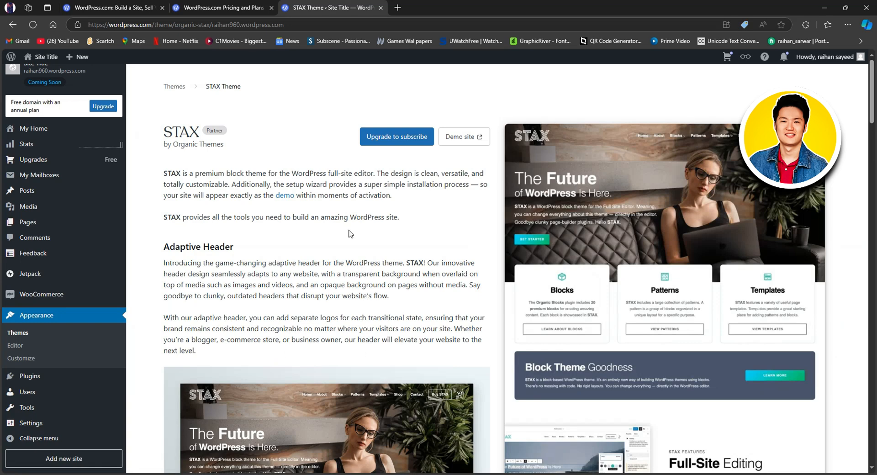
left_click(174, 87)
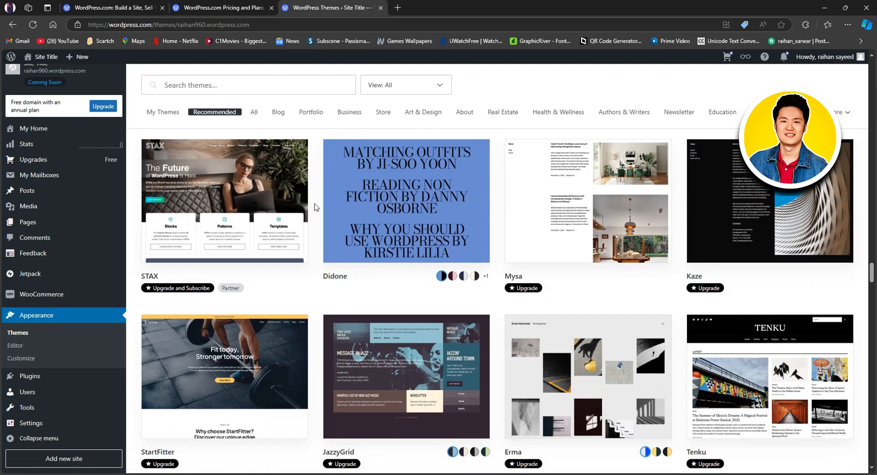
Find the Marl theme among the recommended themes and activate it on the site
scroll(315, 208, "up", 4)
scroll(314, 208, "down", 3)
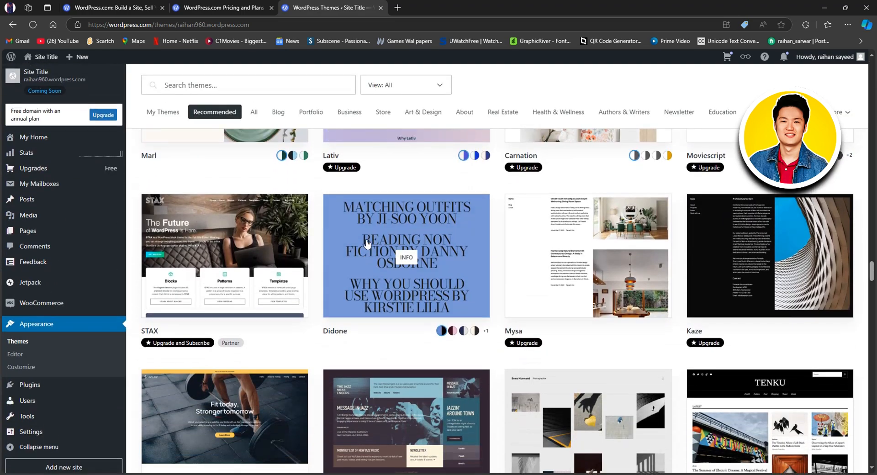
scroll(386, 264, "up", 3)
scroll(484, 279, "up", 2)
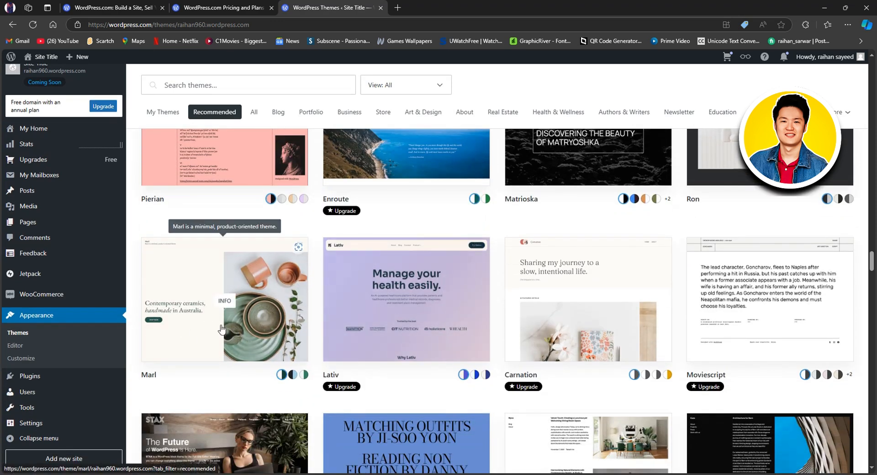
left_click(205, 328)
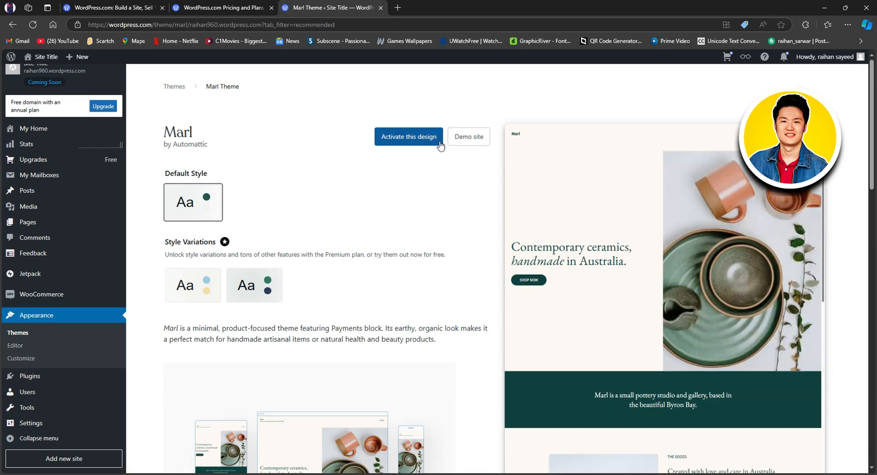
left_click(399, 138)
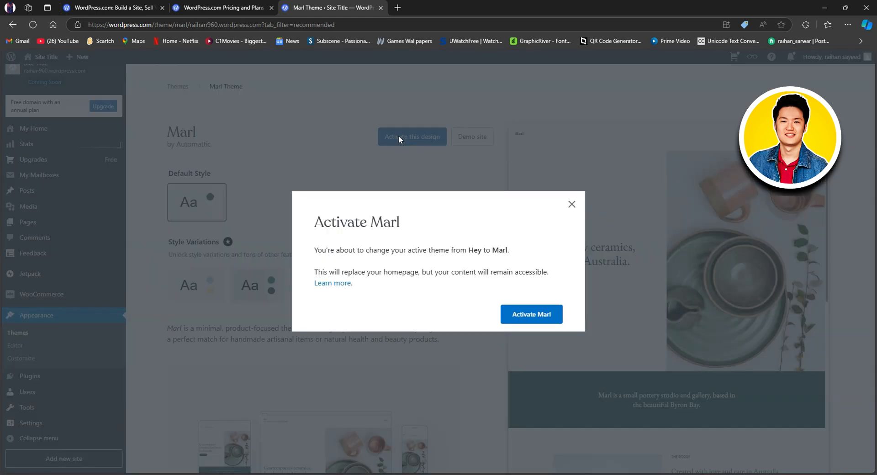
left_click(525, 308)
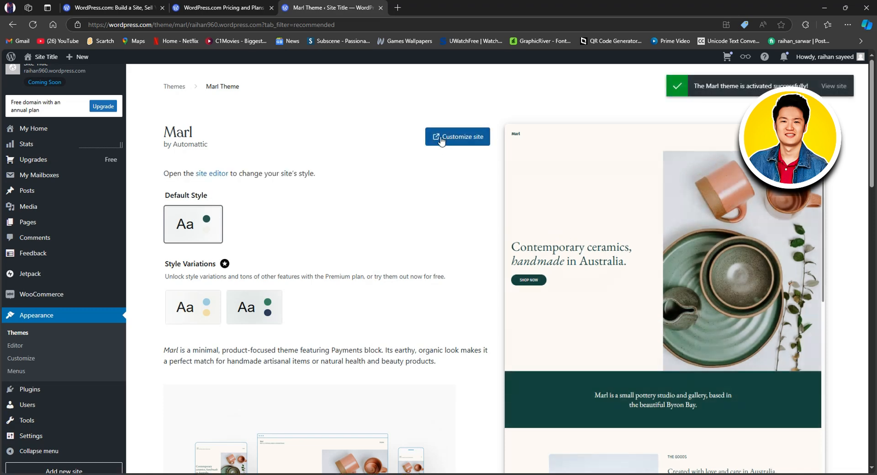
Open the Marl site for customization, look through the homepage, and start editing the page, dismissing the introduction
left_click(462, 139)
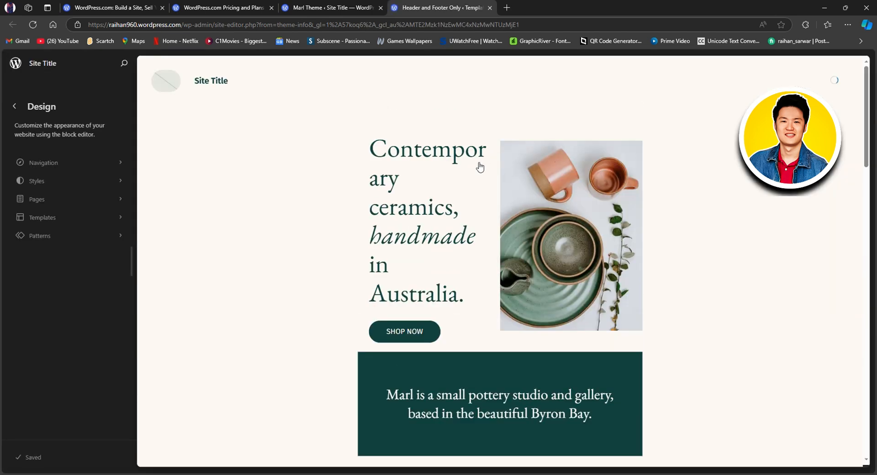
scroll(387, 292, "down", 4)
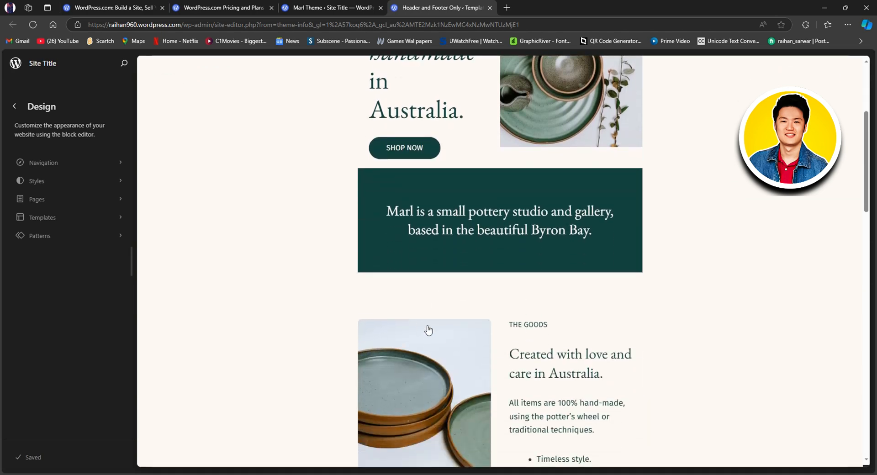
scroll(426, 329, "down", 10)
scroll(476, 331, "down", 5)
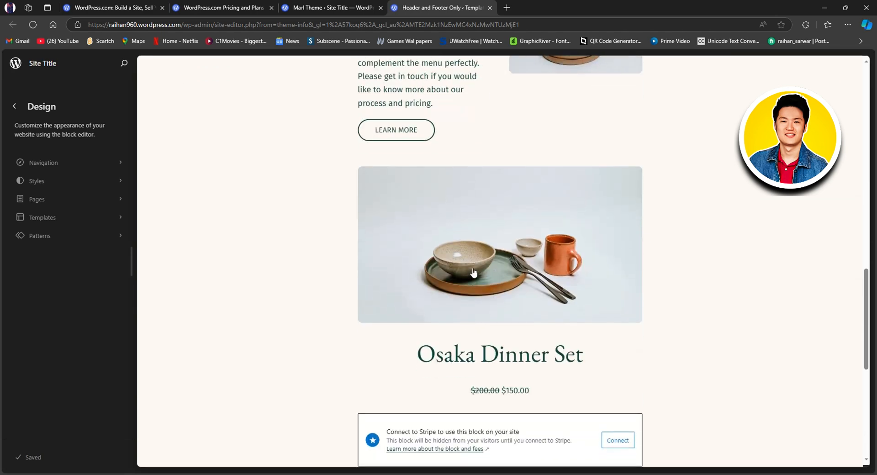
left_click(470, 274)
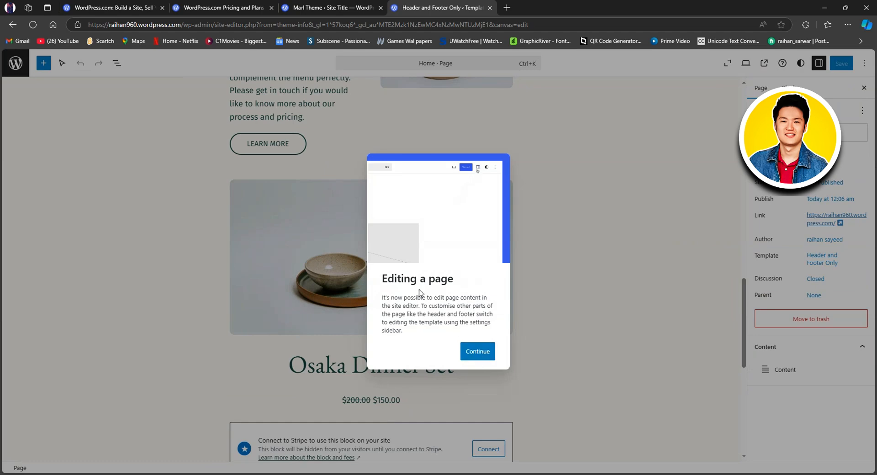
left_click(478, 352)
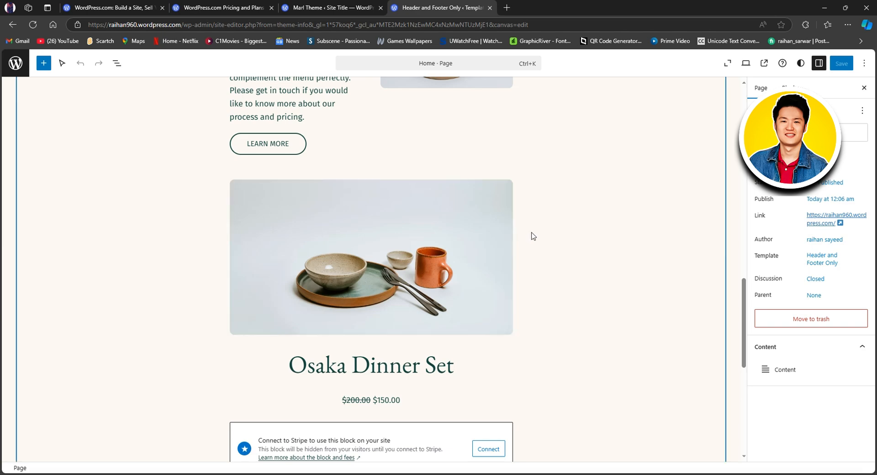
Select the image above the Osaka Dinner Set heading and examine its advanced settings and style options
left_click(394, 237)
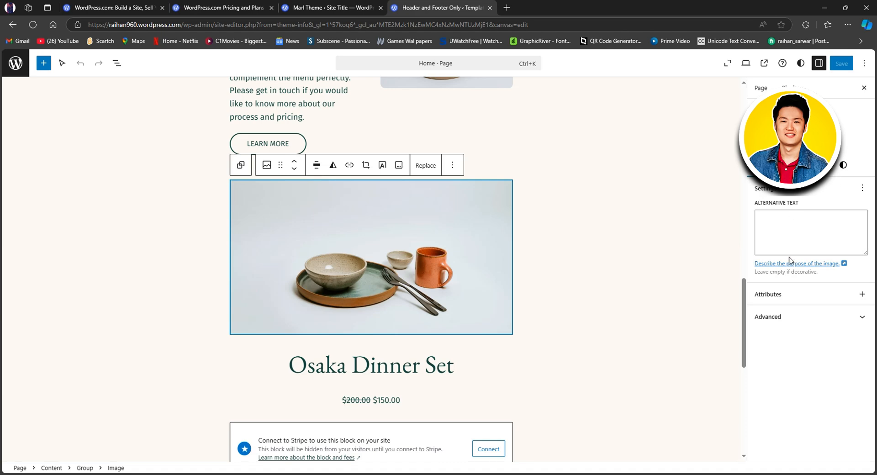
left_click(861, 317)
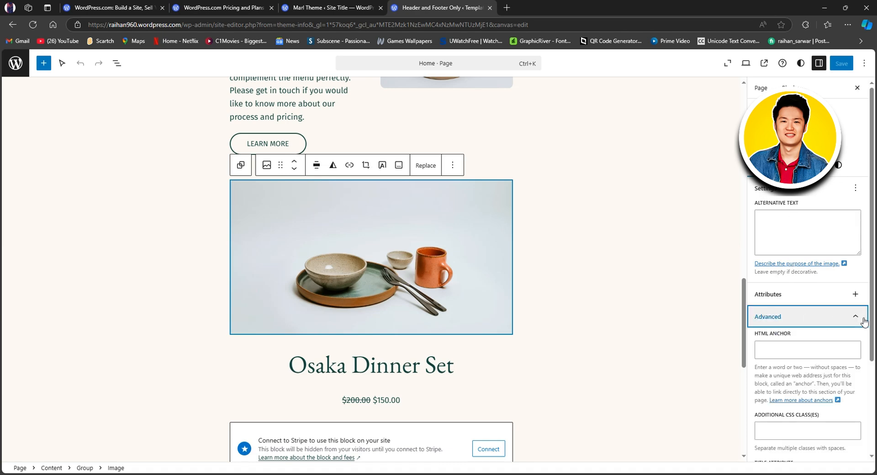
scroll(843, 334, "down", 2)
scroll(843, 337, "up", 3)
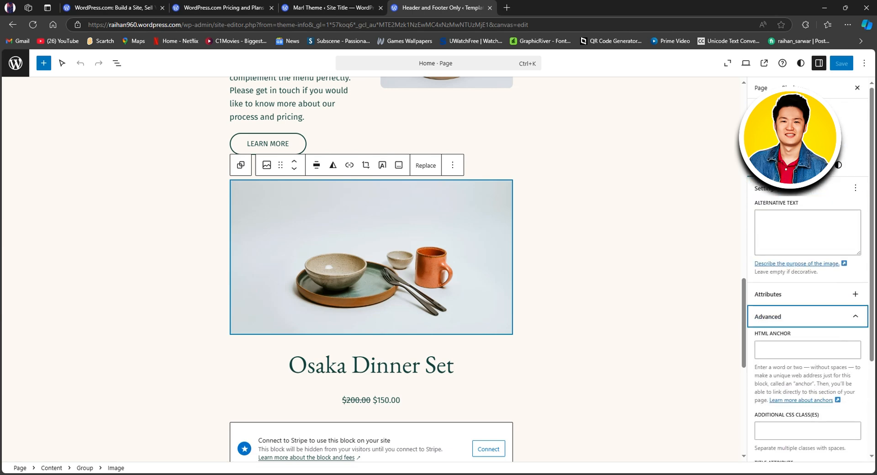
left_click(832, 174)
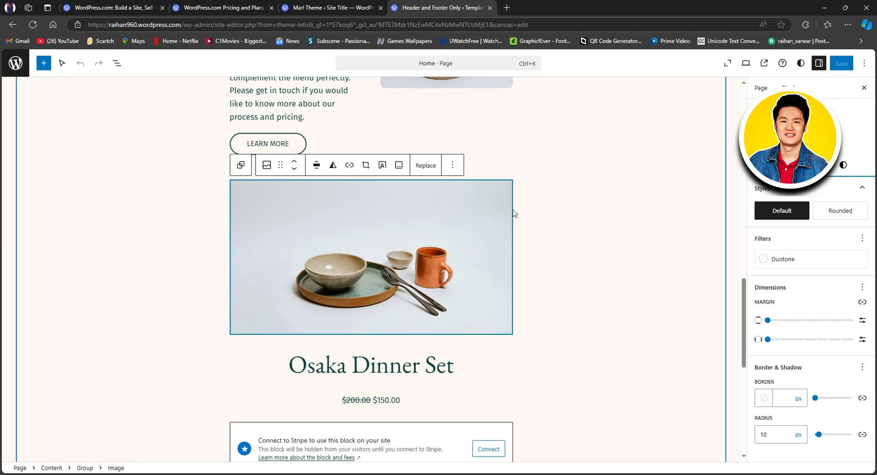
Select the BUY NOW button's label to examine its block settings, and deselect it
scroll(457, 228, "down", 5)
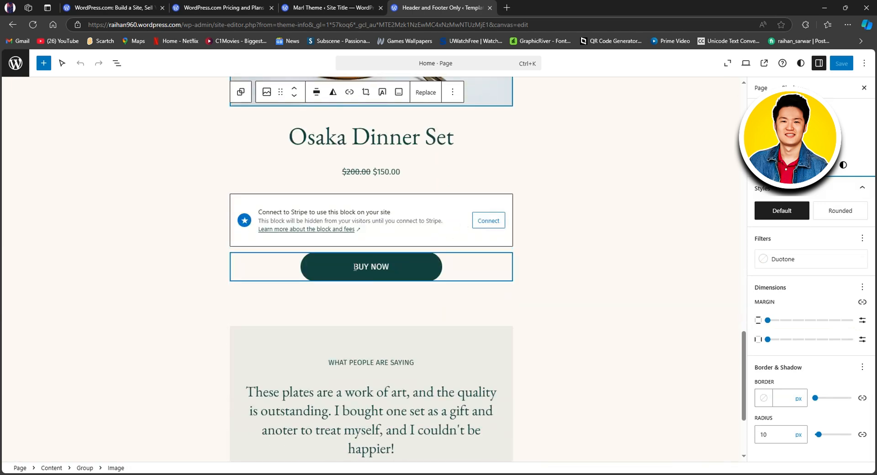
left_click_drag(354, 267, 380, 265)
scroll(375, 266, "down", 3)
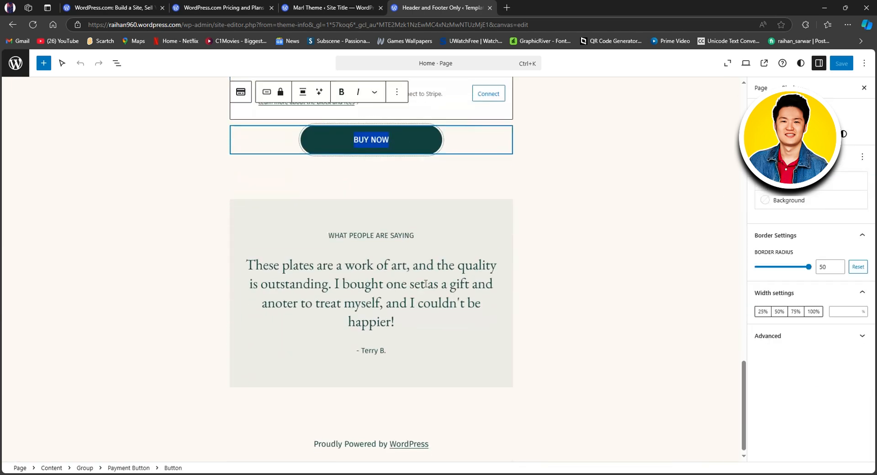
left_click(550, 324)
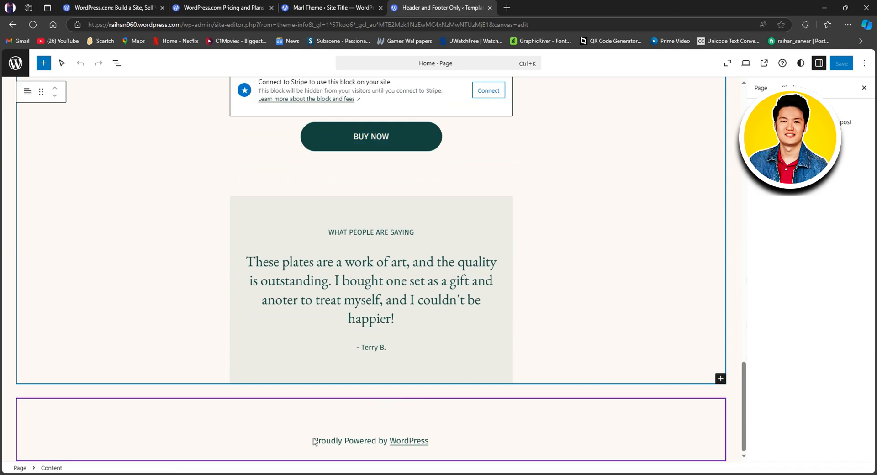
Replace the testimonial text under "What people are saying" with "THANK YOU SO MUCH!!!"
left_click(315, 320)
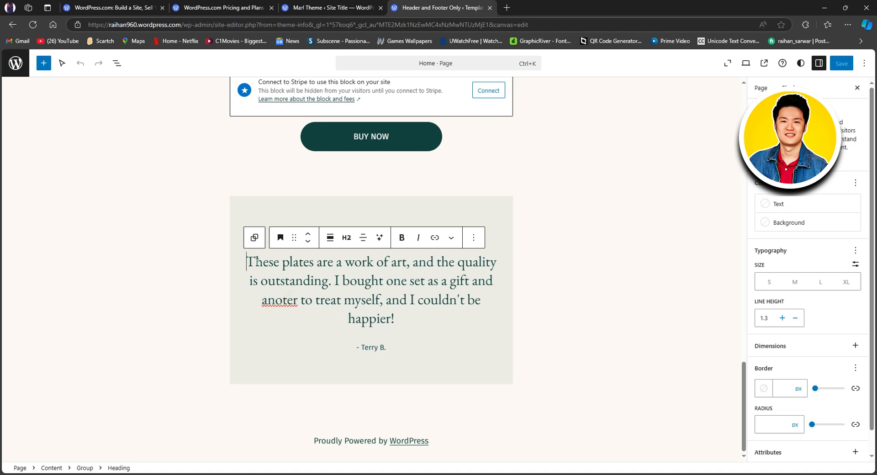
left_click_drag(254, 262, 425, 325)
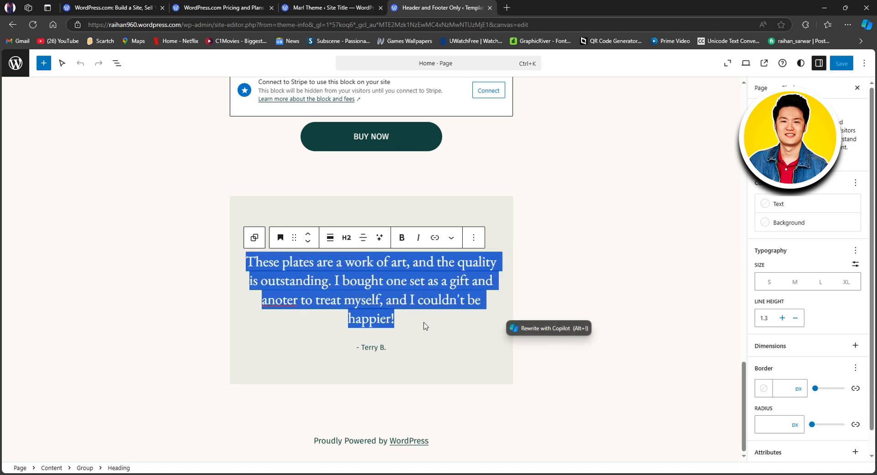
type("THAN")
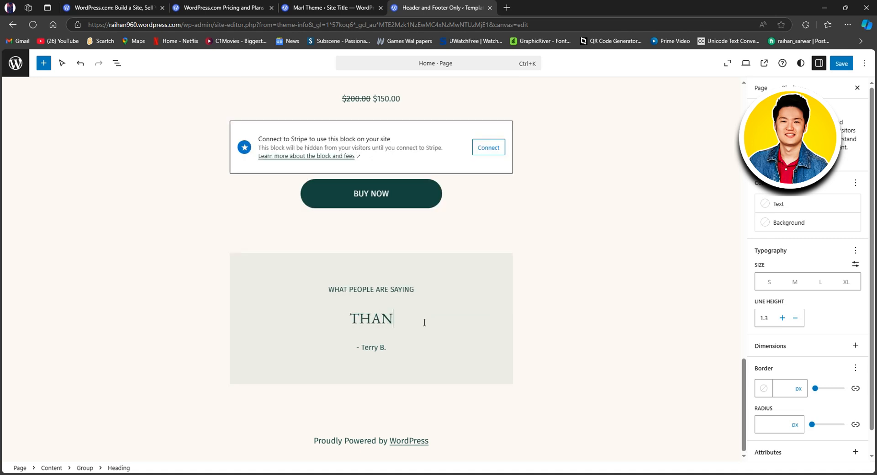
type("K YOU SO")
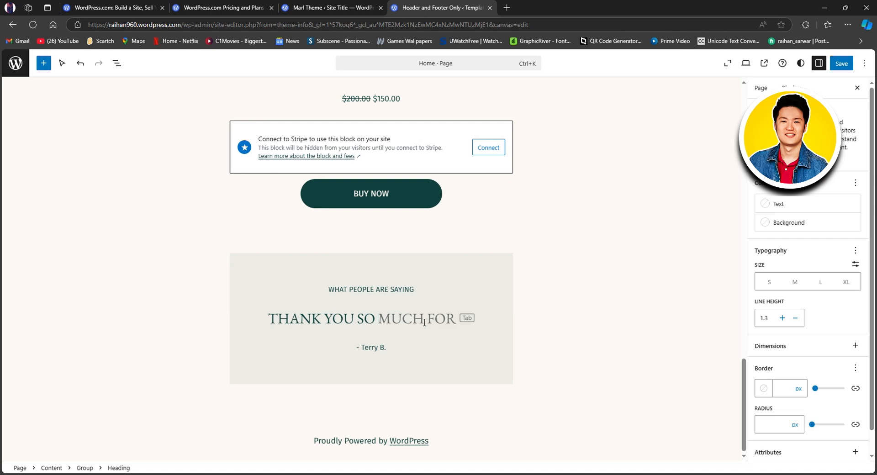
key("Tab")
key("BackSpace")
key("BackSpace")
key("BackSpace")
key("BackSpace")
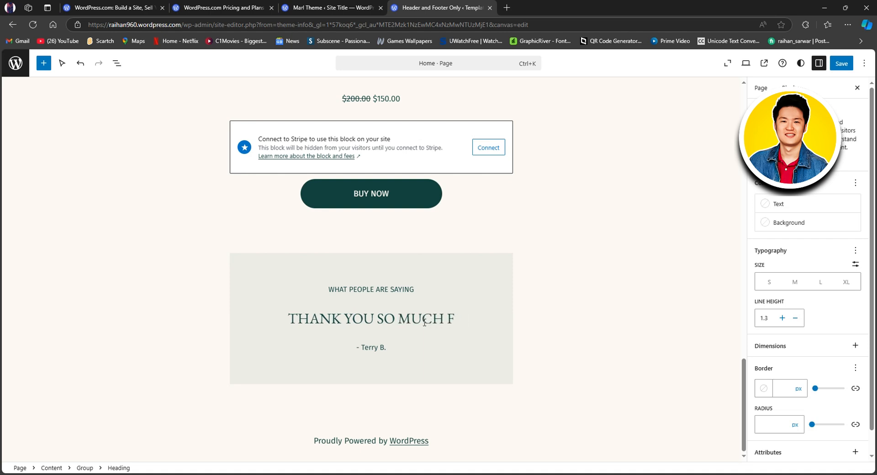
type("!!!")
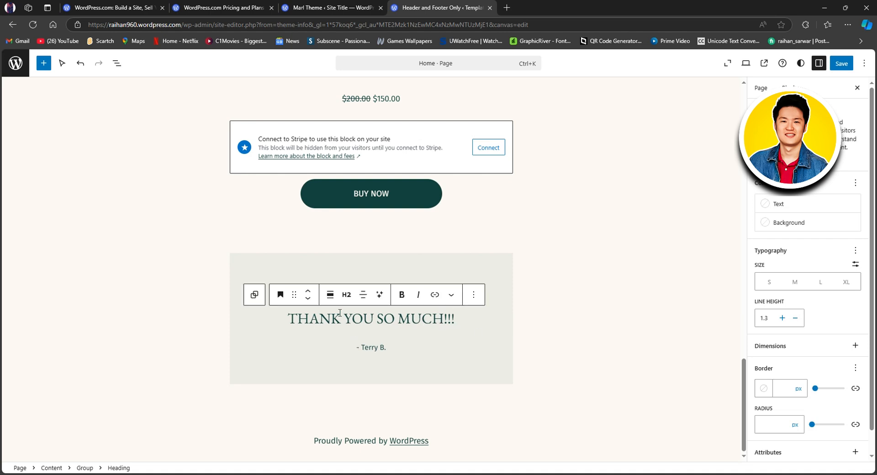
Set the "THANK YOU SO MUCH!!!" heading's size to Extra Large and its line height to 1.6
left_click_drag(292, 319, 460, 319)
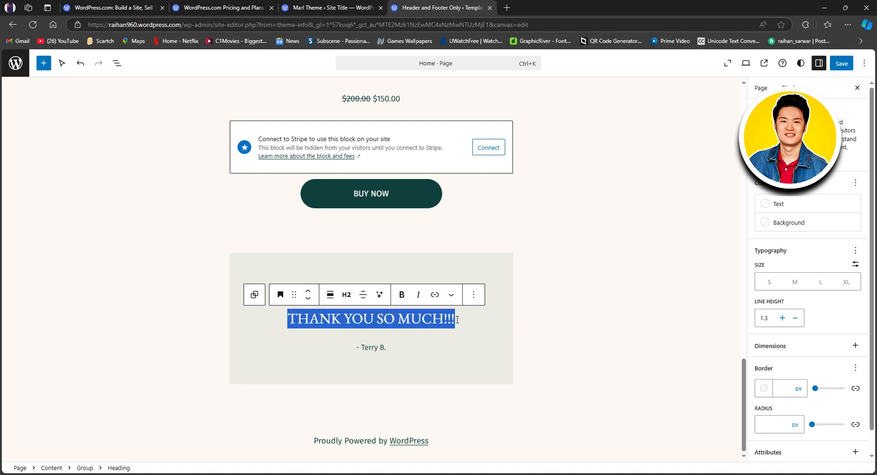
left_click(794, 286)
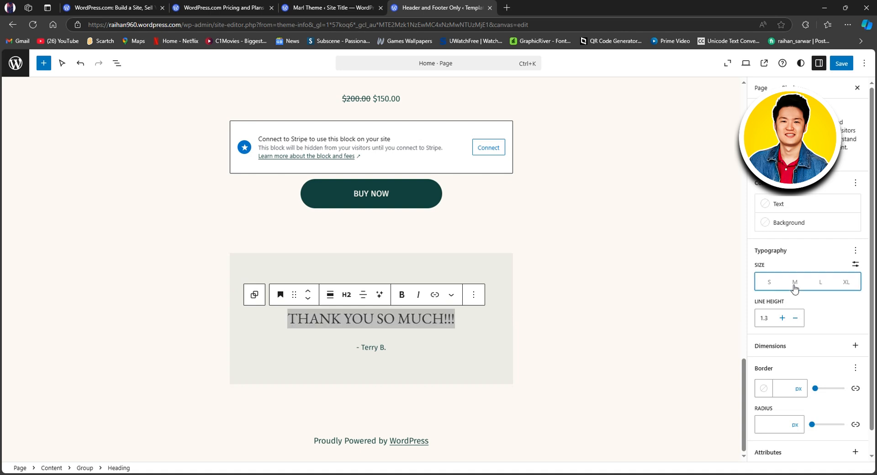
left_click(795, 286)
left_click(845, 283)
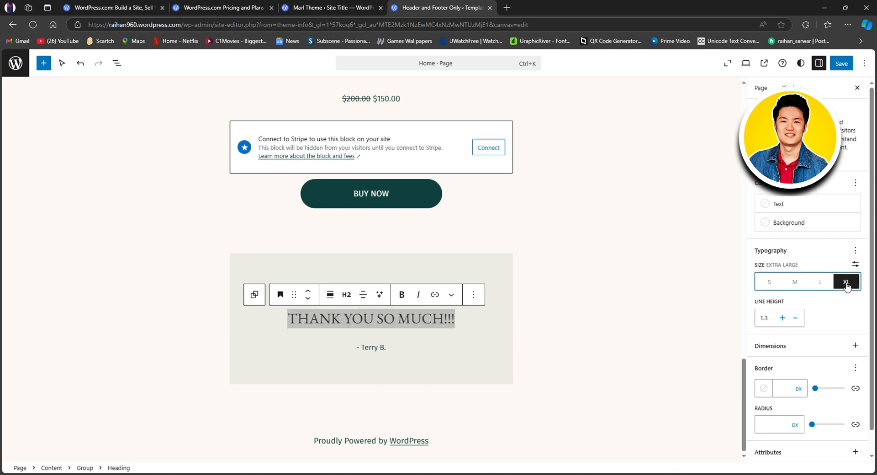
left_click(782, 318)
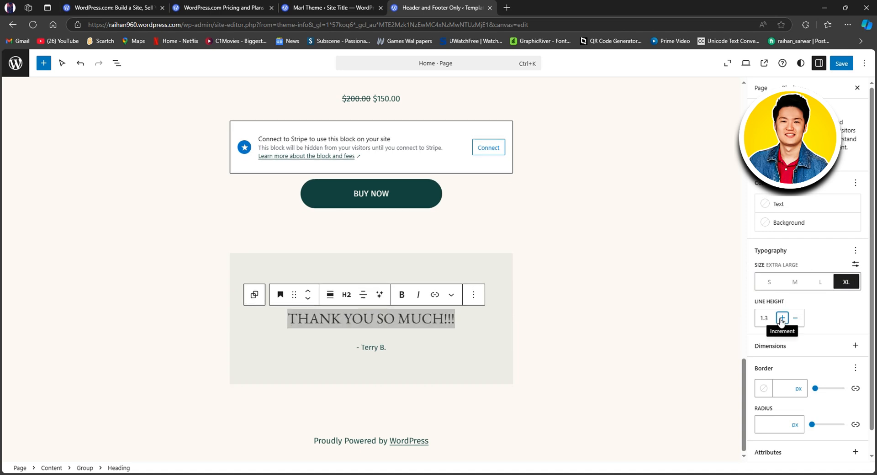
left_click(783, 318)
left_click(782, 318)
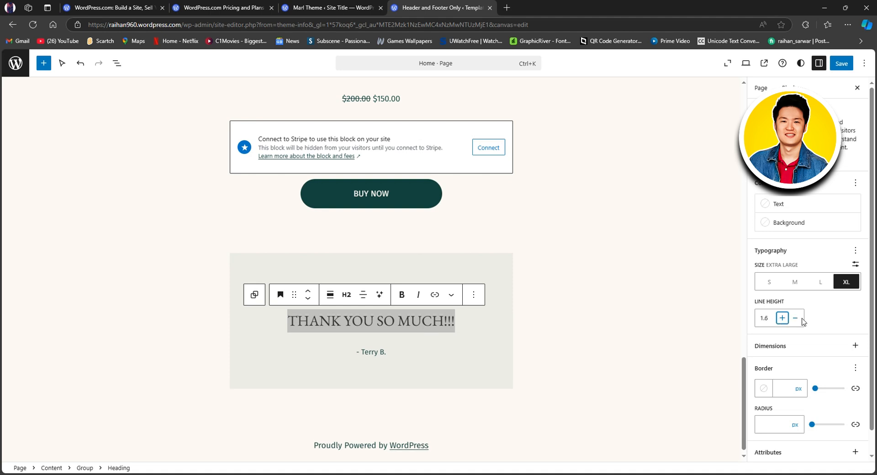
Set the "THANK YOU SO MUCH!!!" heading to a custom size of 4.3 rem and its border width to 0 px
left_click(855, 266)
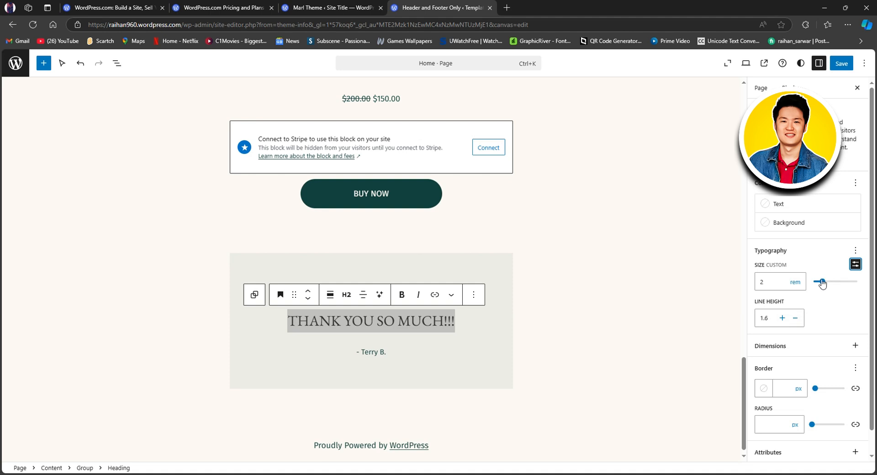
left_click_drag(822, 282, 833, 288)
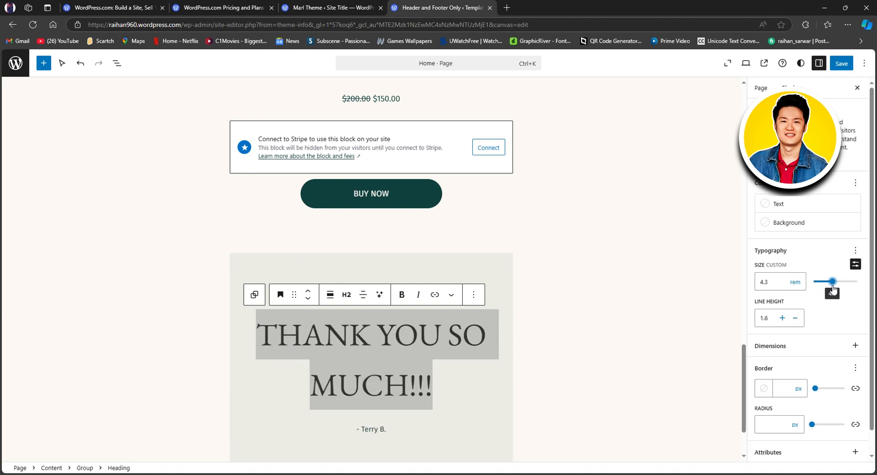
scroll(804, 315, "down", 1)
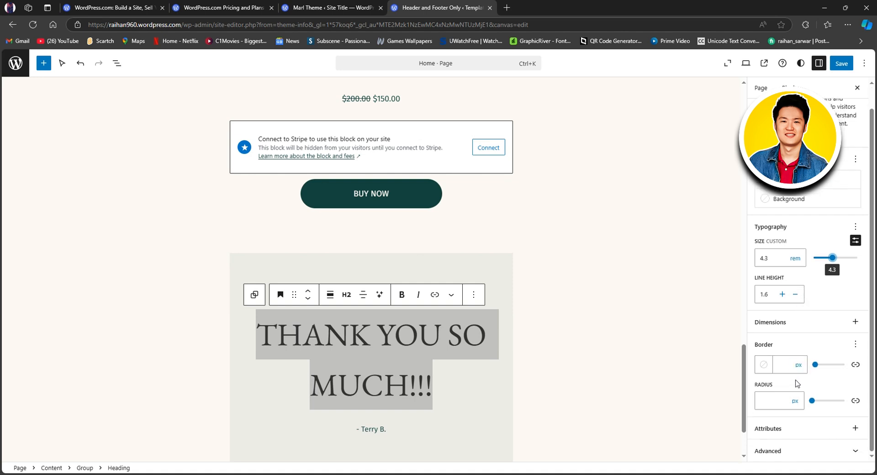
mouse_move(815, 368)
left_mouse_down()
mouse_move(827, 367)
mouse_move(819, 367)
left_mouse_up()
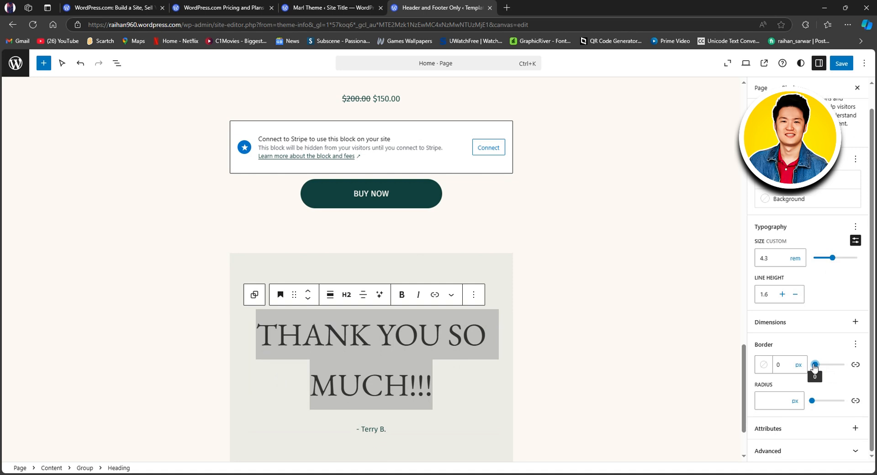
Examine the heading's advanced settings, deselect it, and look back over the homepage up to the About Us section
left_click(855, 427)
left_click(850, 454)
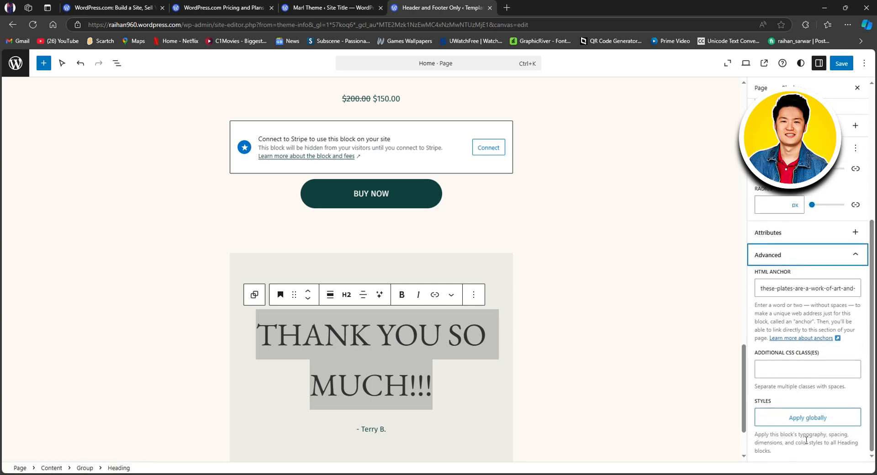
left_click(610, 290)
scroll(615, 278, "up", 10)
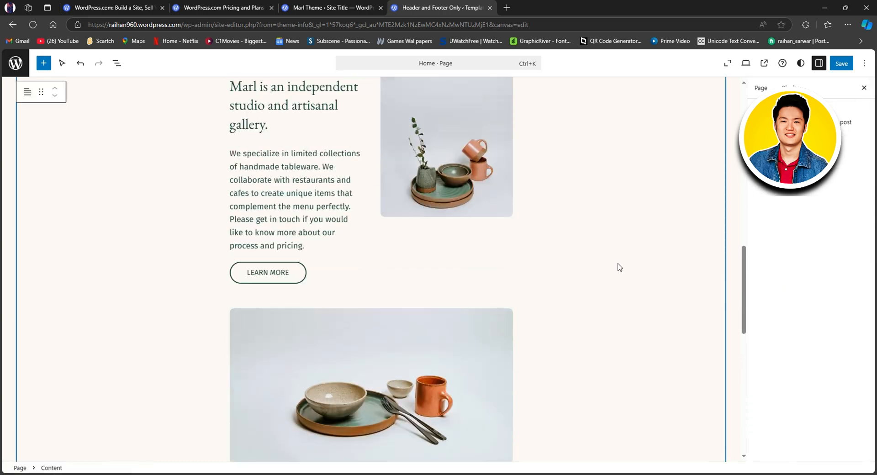
scroll(619, 267, "up", 2)
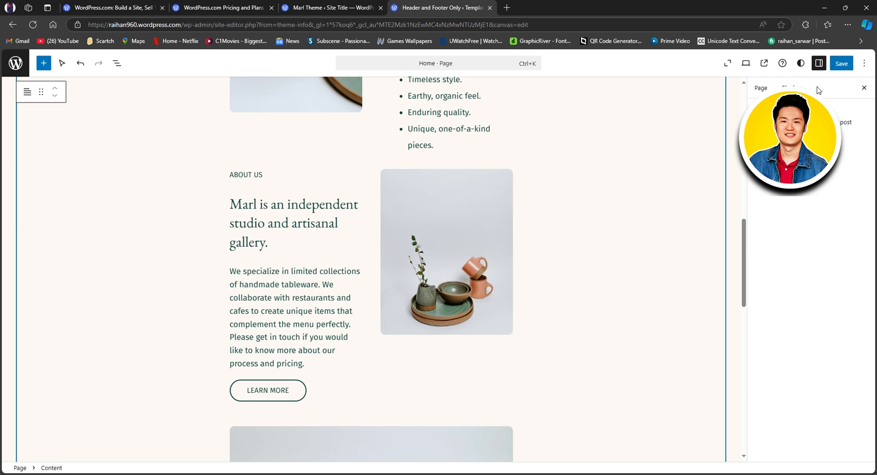
Leave homepage editing and open the Plugins marketplace from the Marl theme's browser tab
left_click(7, 27)
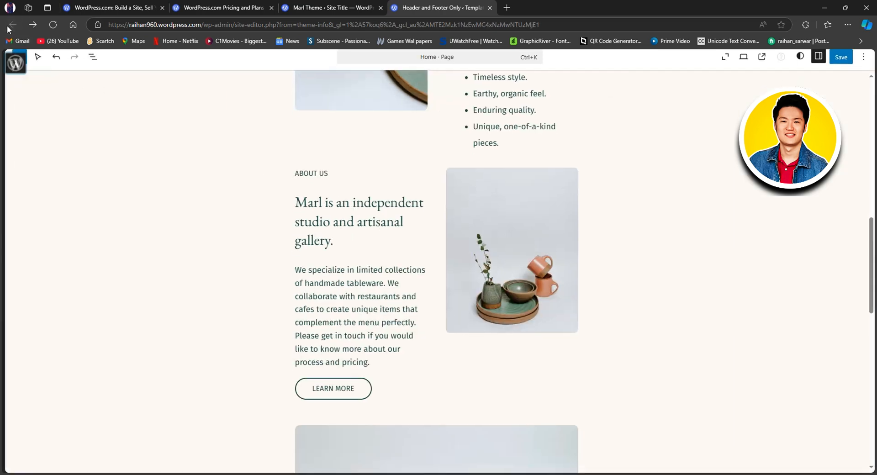
left_click(323, 6)
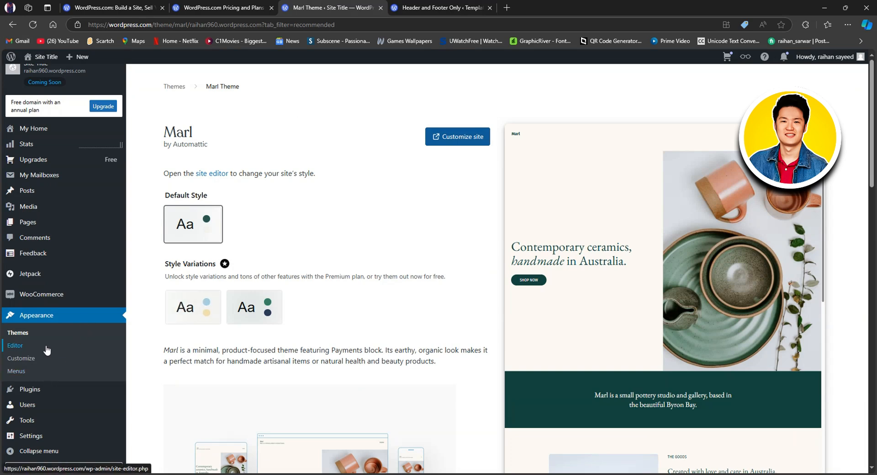
left_click(38, 389)
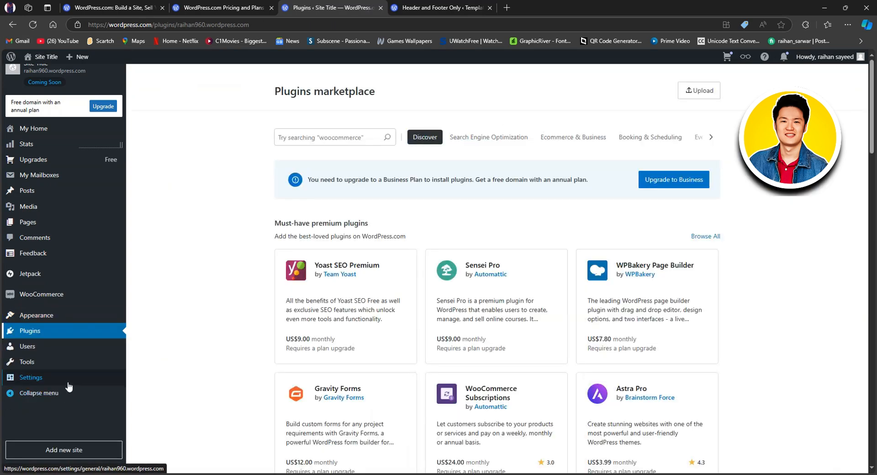
Browse the Plugins marketplace, including the developers' favorites, local business and popular plugins sections
scroll(439, 274, "down", 3)
scroll(460, 288, "down", 10)
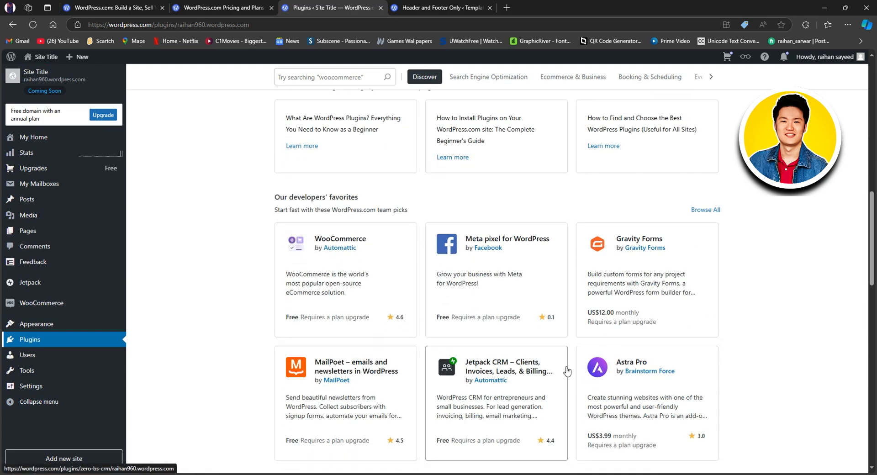
scroll(593, 365, "down", 5)
scroll(579, 354, "down", 3)
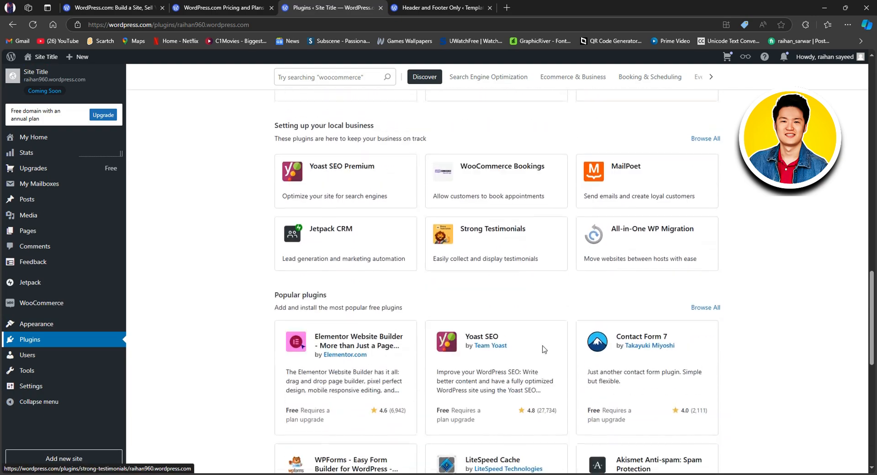
scroll(457, 365, "down", 4)
scroll(343, 354, "up", 7)
scroll(342, 355, "up", 4)
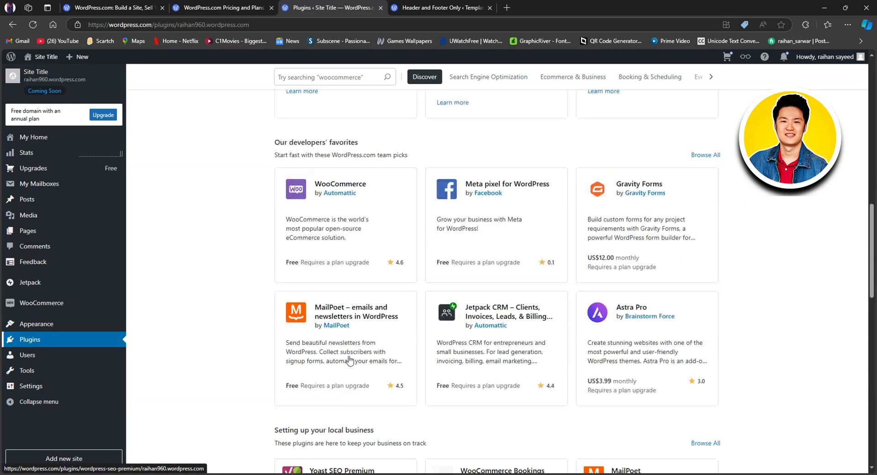
Open the Meta pixel for WordPress plugin and examine its description and plan requirements
left_click(489, 256)
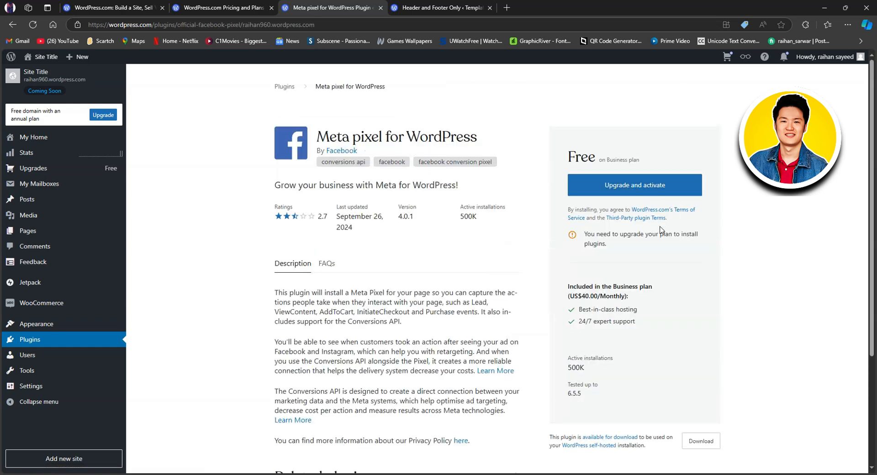
scroll(662, 228, "down", 3)
scroll(656, 231, "up", 3)
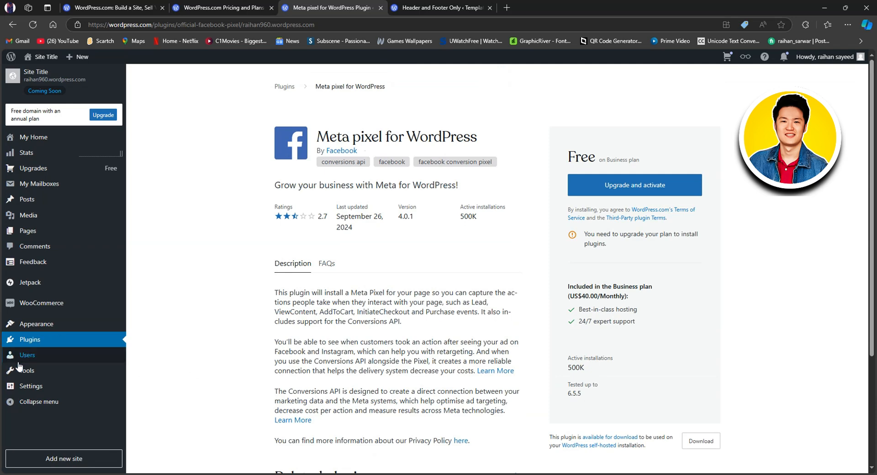
Open the site's marketing tools and examine the offers for monetizing, SEO, logo making, social sharing and traffic
mouse_move(48, 364)
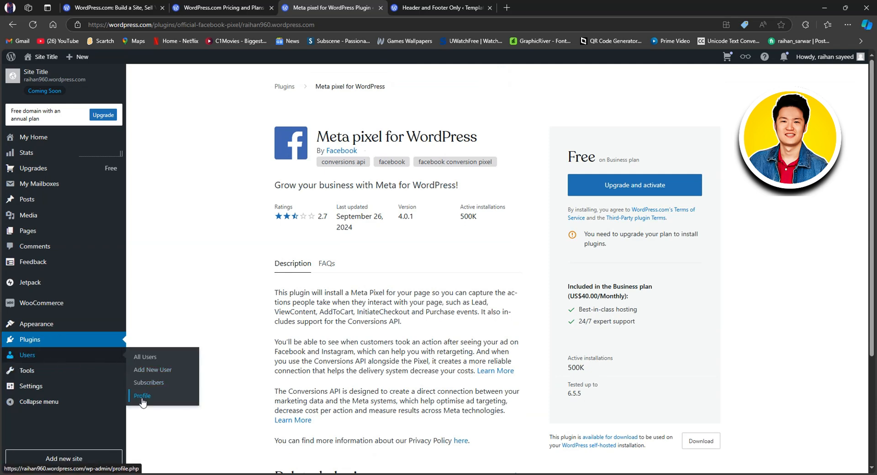
left_click(51, 374)
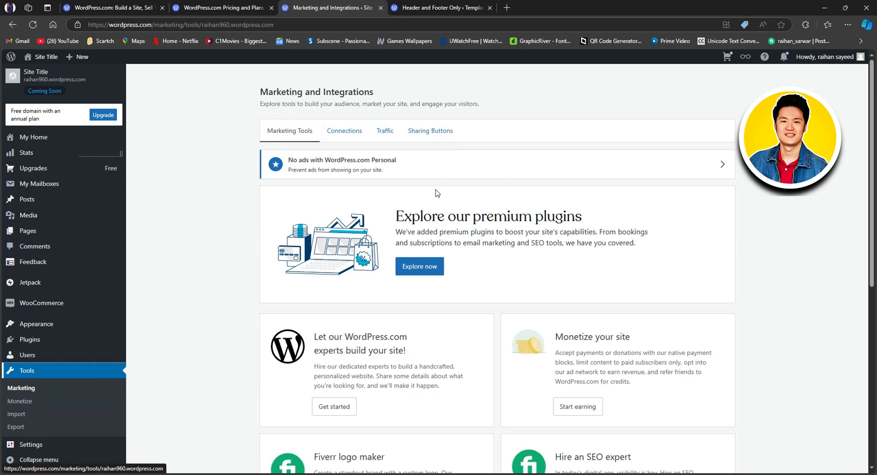
scroll(456, 212, "down", 1)
scroll(456, 275, "down", 4)
scroll(446, 286, "up", 2)
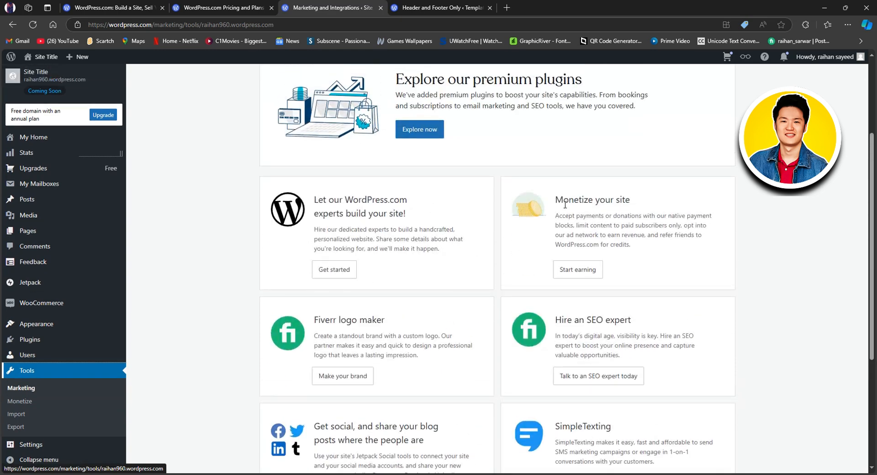
scroll(626, 234, "down", 2)
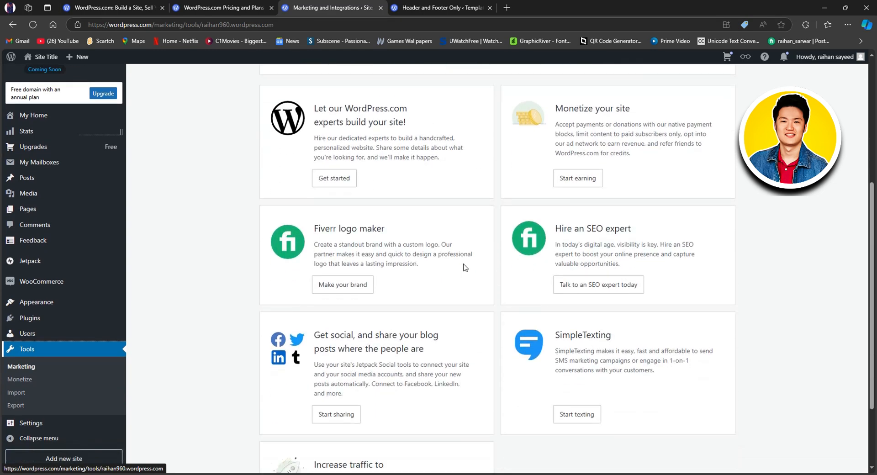
scroll(399, 280, "down", 2)
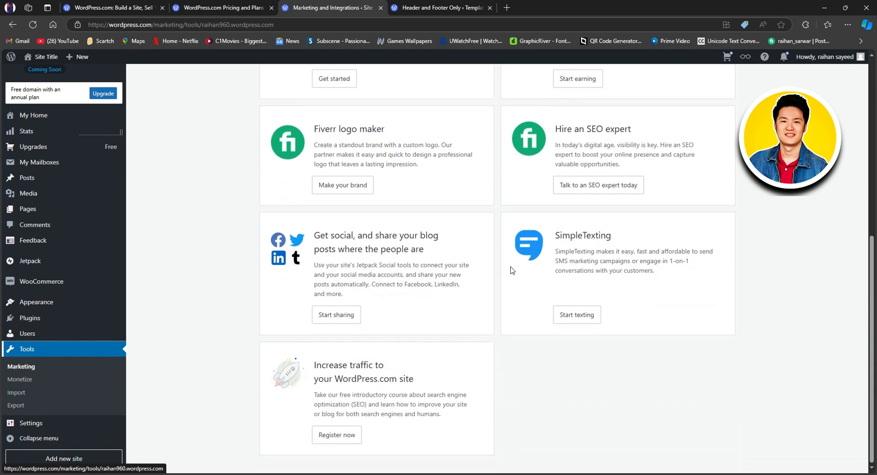
Look over the available site settings sections and return to the My Home dashboard
mouse_move(30, 425)
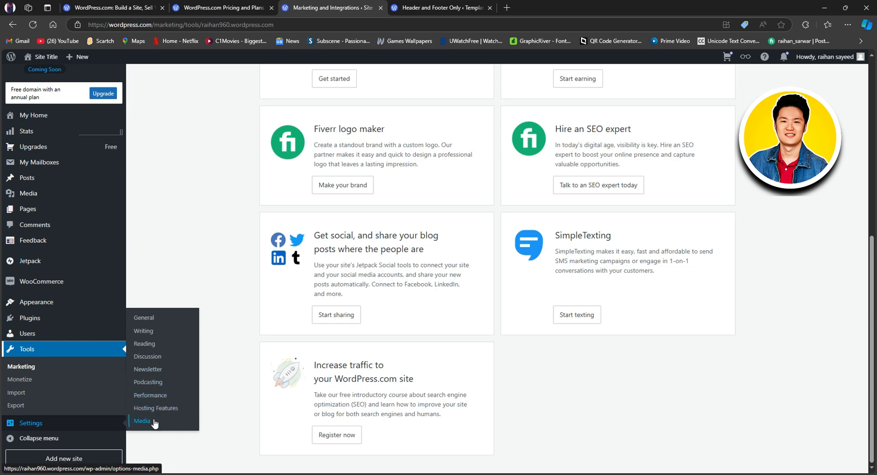
left_click(20, 115)
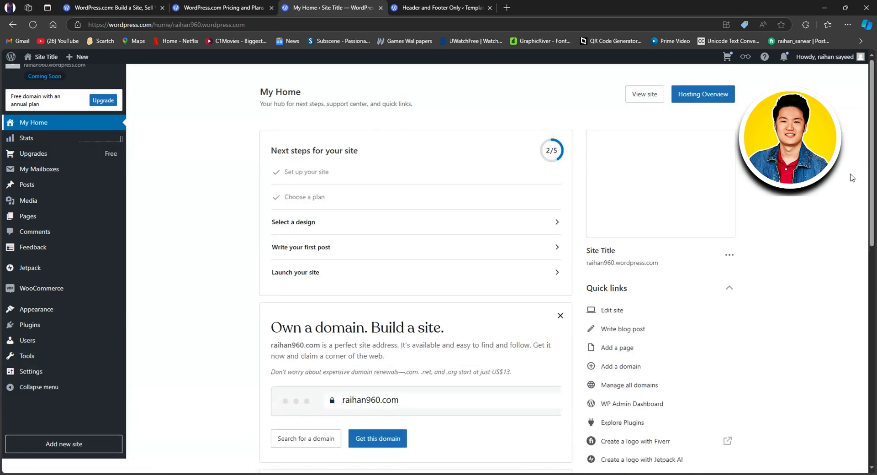